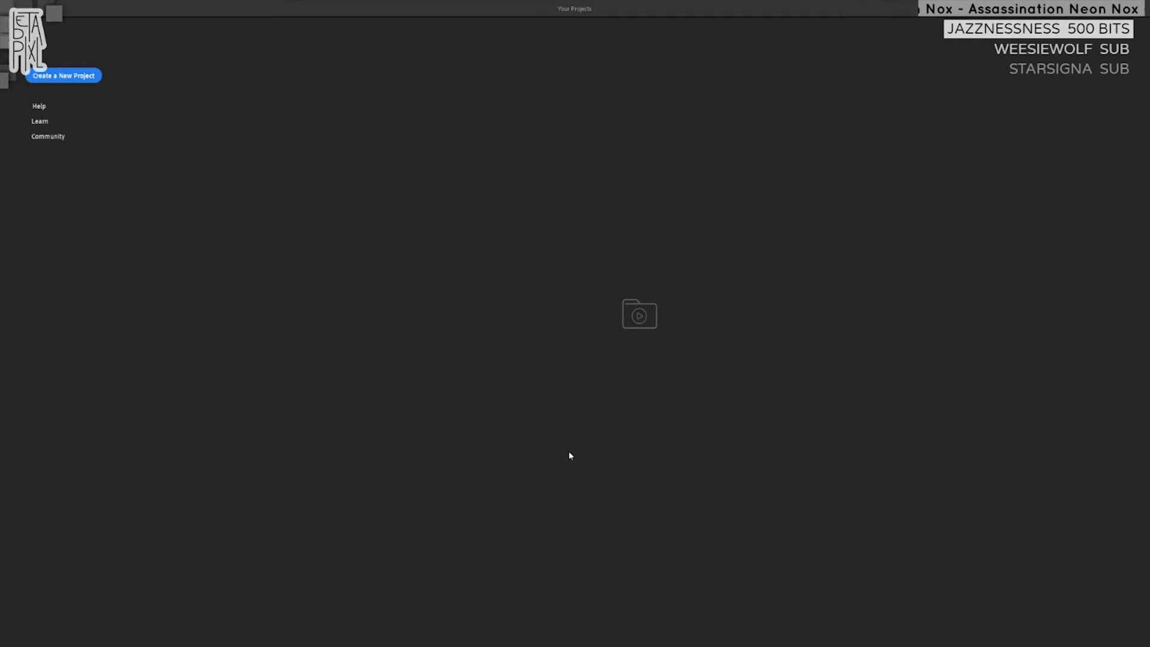
# - Create a new project named SpidermanRush using the Spiderman 2018-09-23 video from the Desktop's Spiderman folder
pyautogui.click(31, 81)
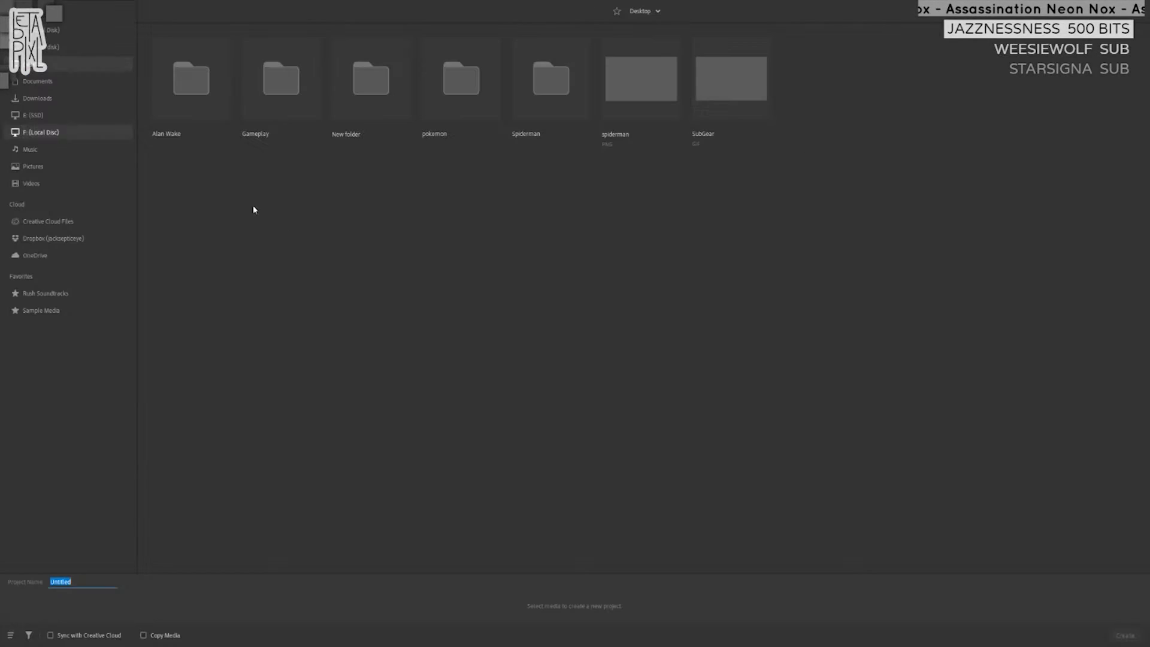
pyautogui.doubleClick(543, 82)
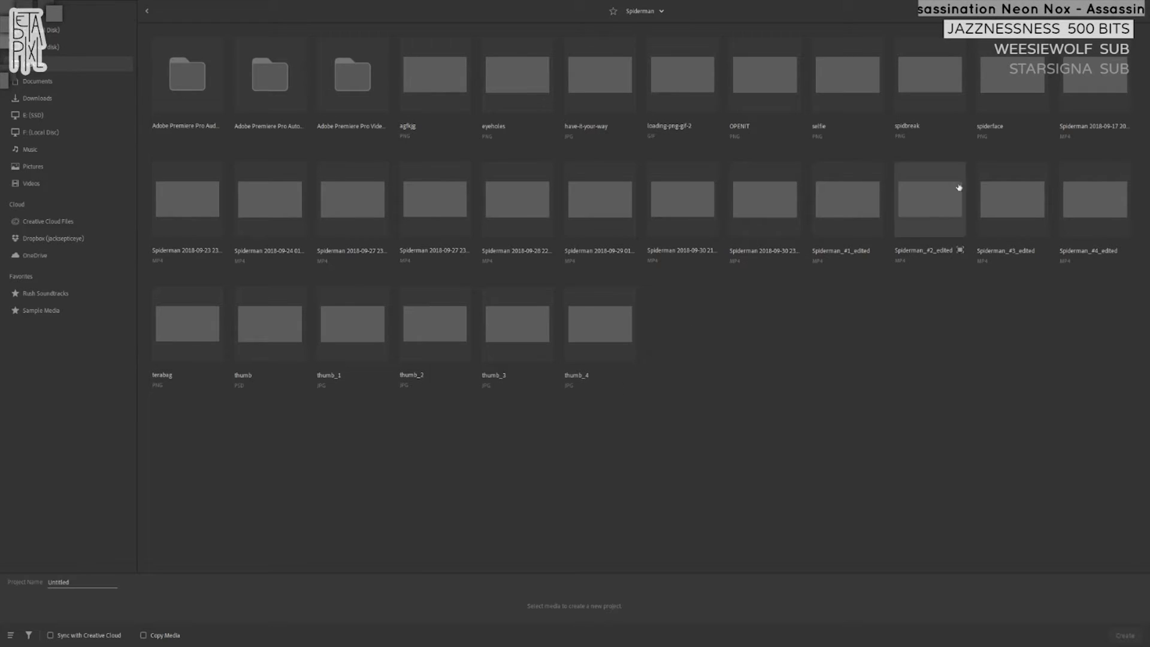
pyautogui.click(175, 223)
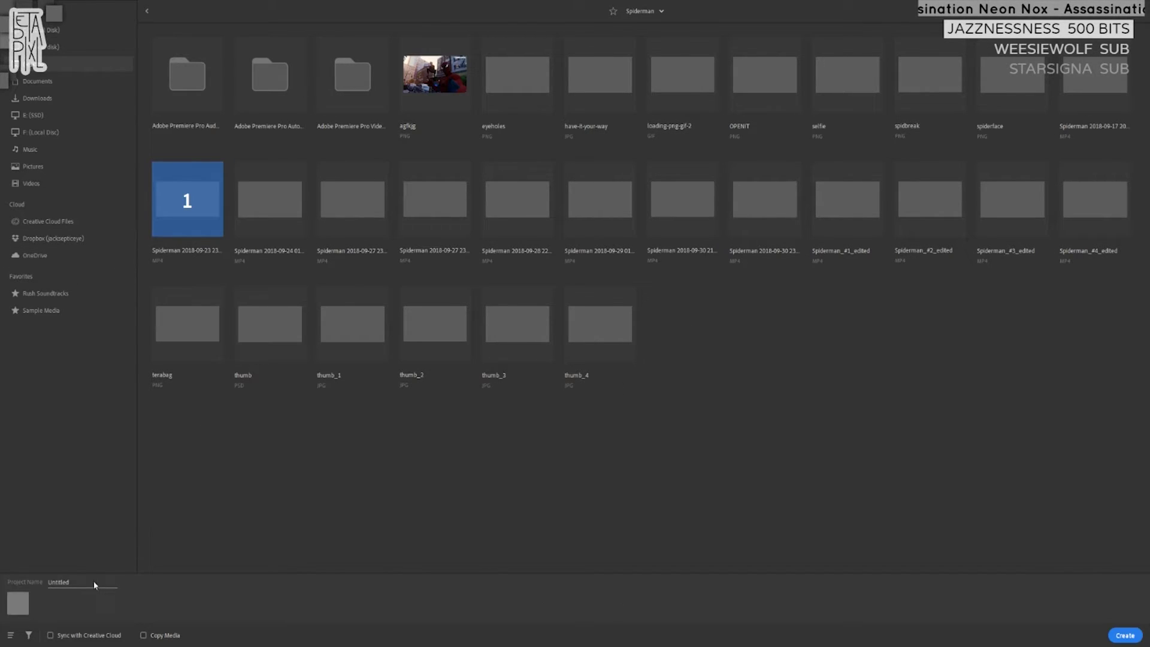
pyautogui.doubleClick(68, 579)
pyautogui.write('Spider')
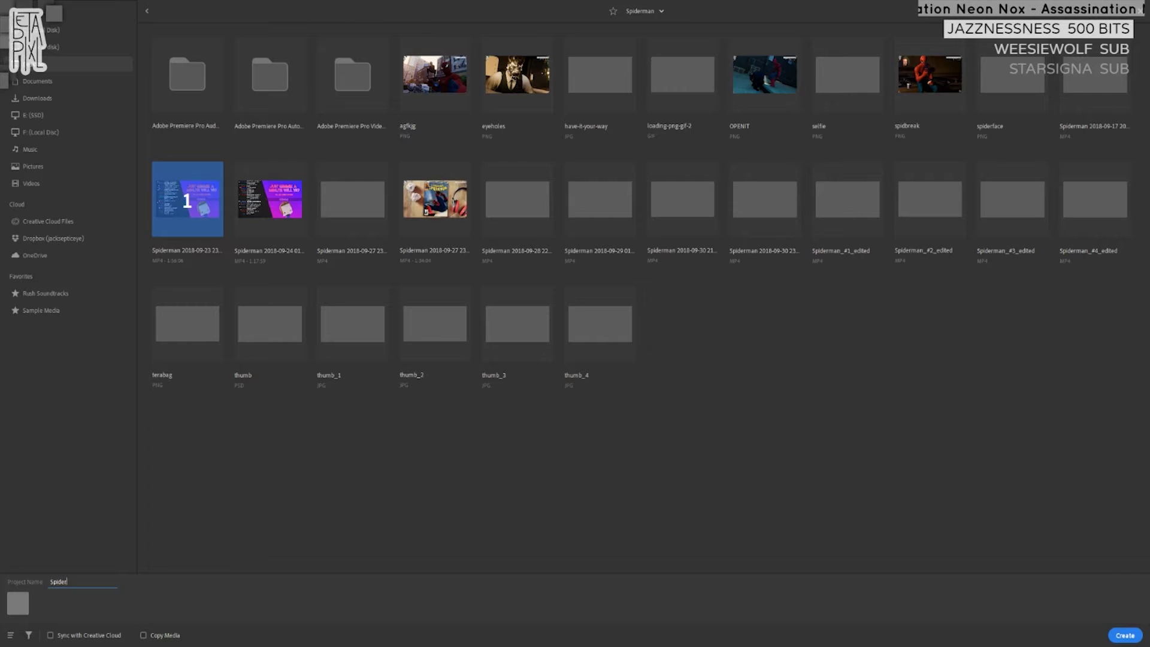
pyautogui.write('manRush')
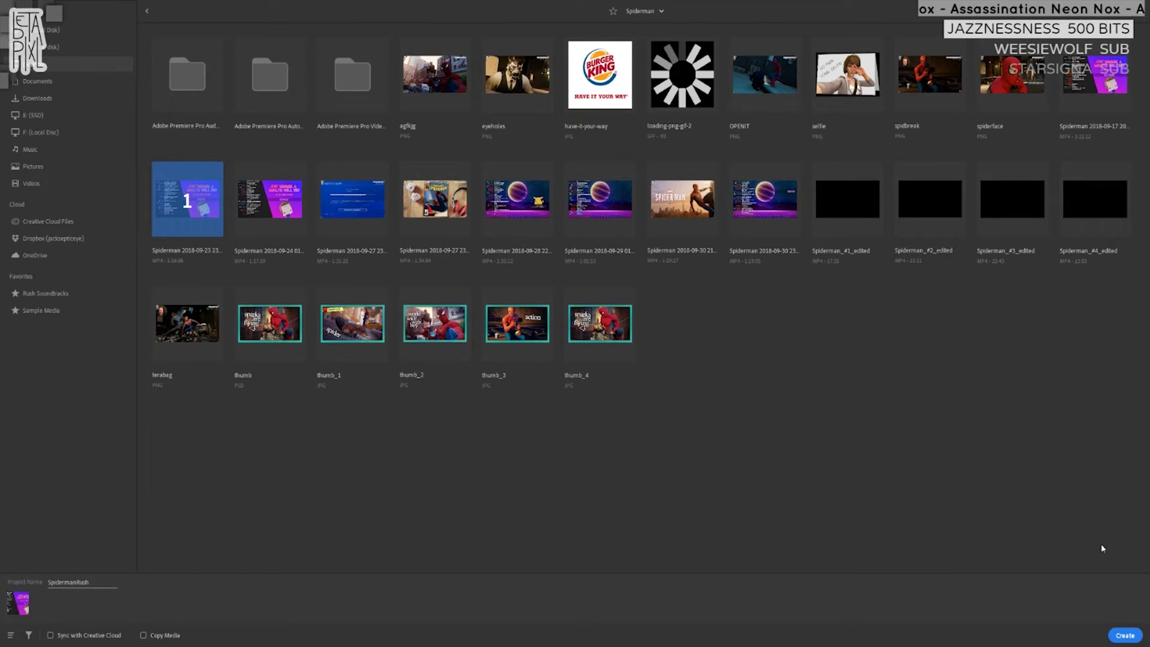
pyautogui.click(1126, 636)
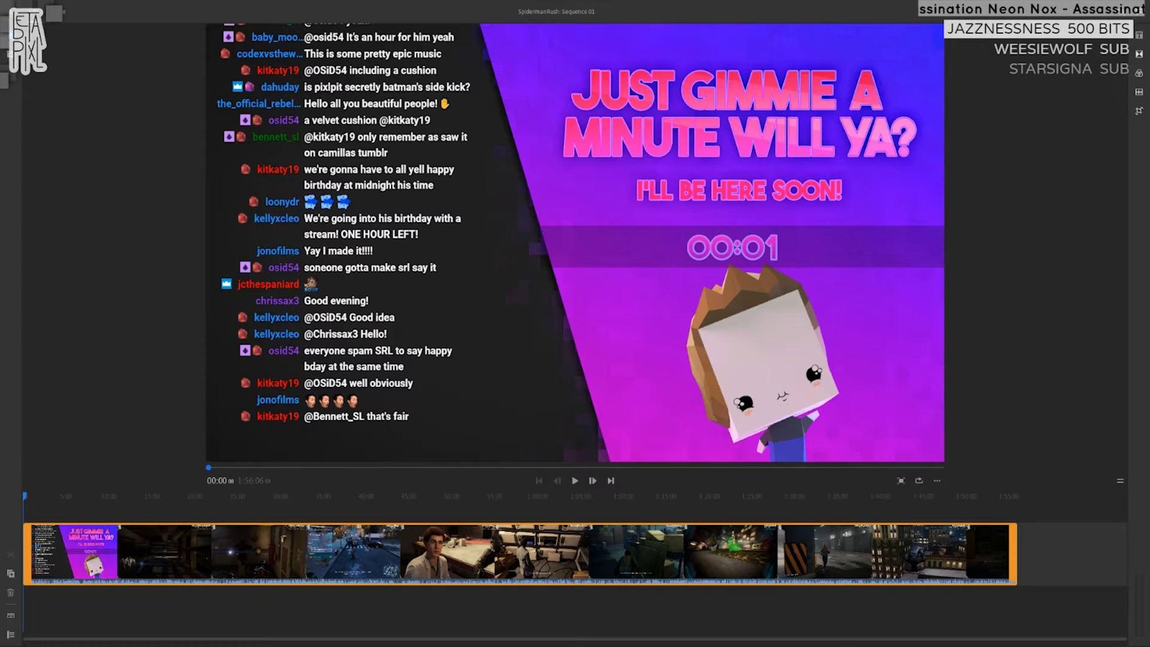
pyautogui.hotkey('alt', 'f')
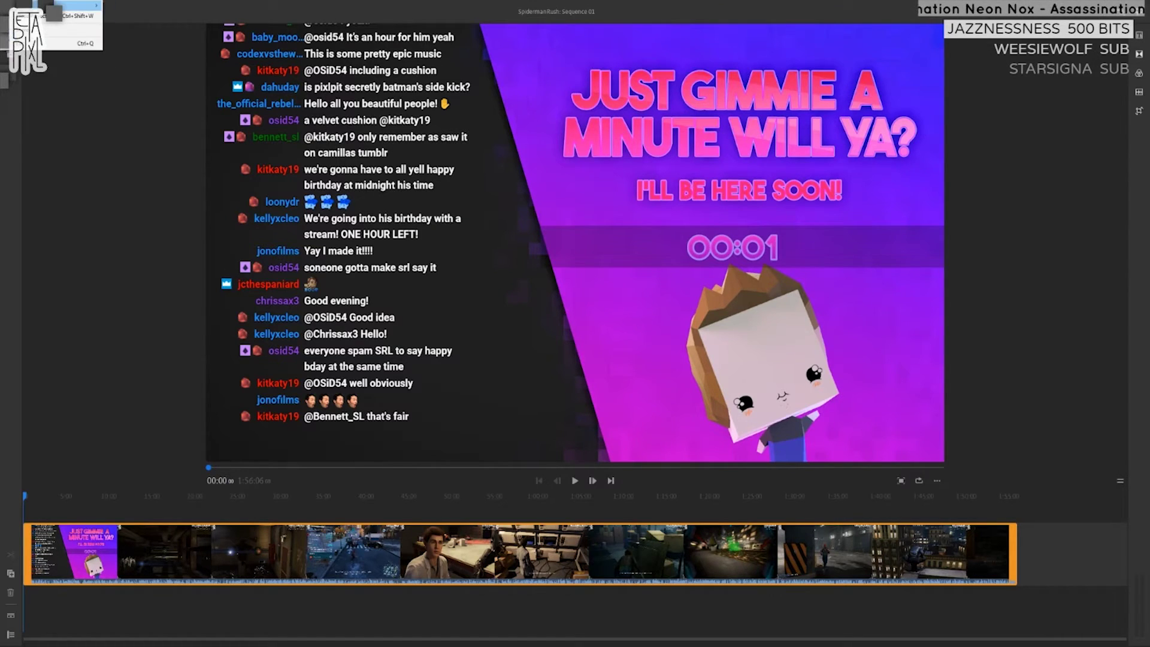
pyautogui.press('Down')
pyautogui.press('Down')
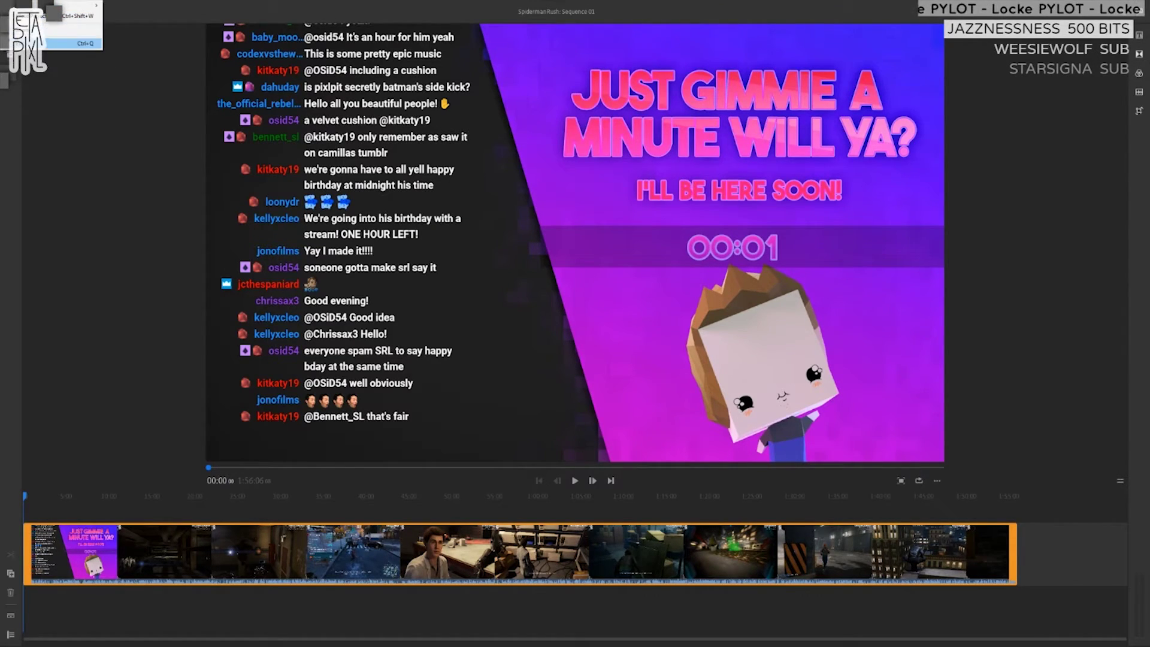
pyautogui.click(116, 198)
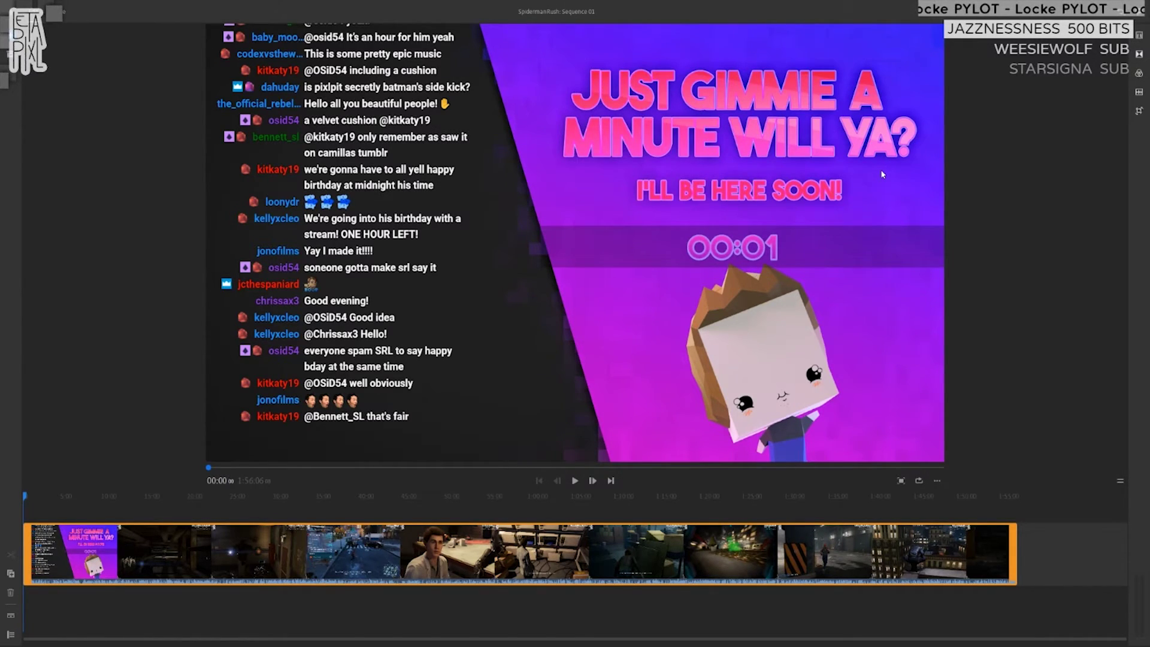
# - Expand the clip's audio on the timeline and show the track controls
pyautogui.click(46, 599)
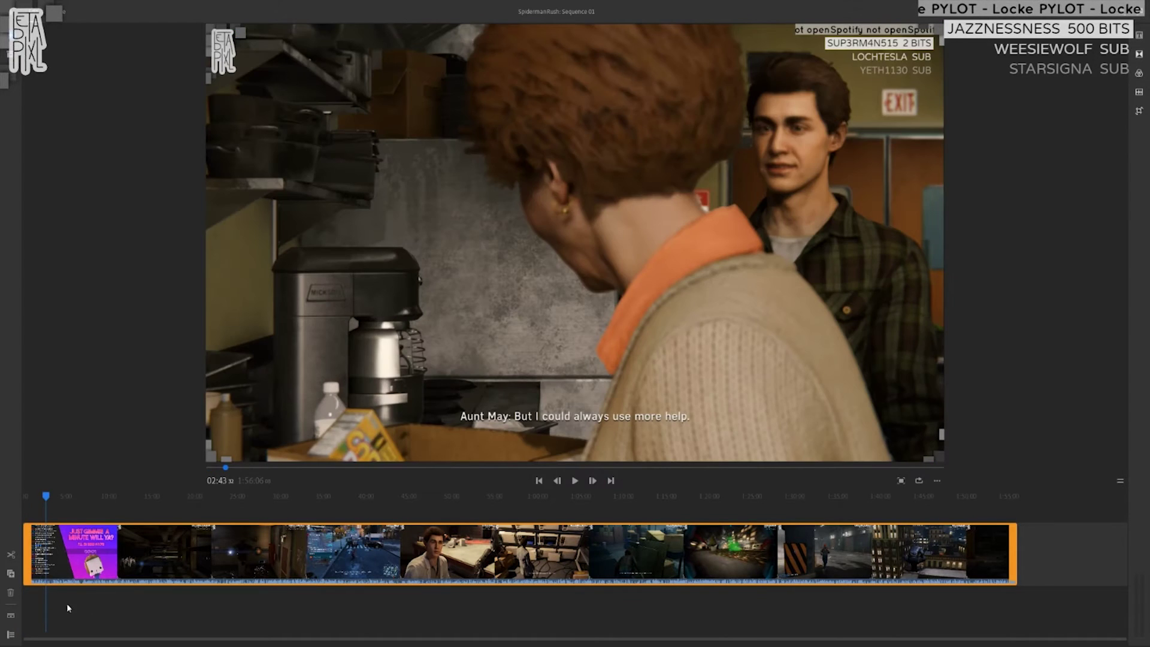
pyautogui.scroll(5, 120, 569)
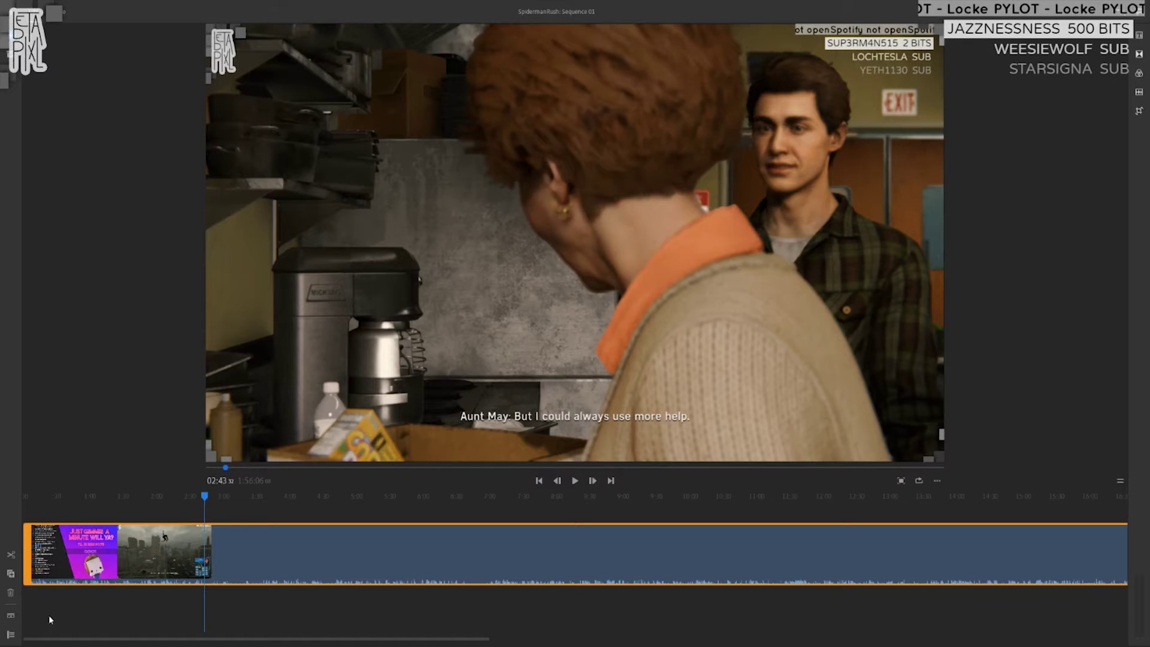
pyautogui.click(11, 617)
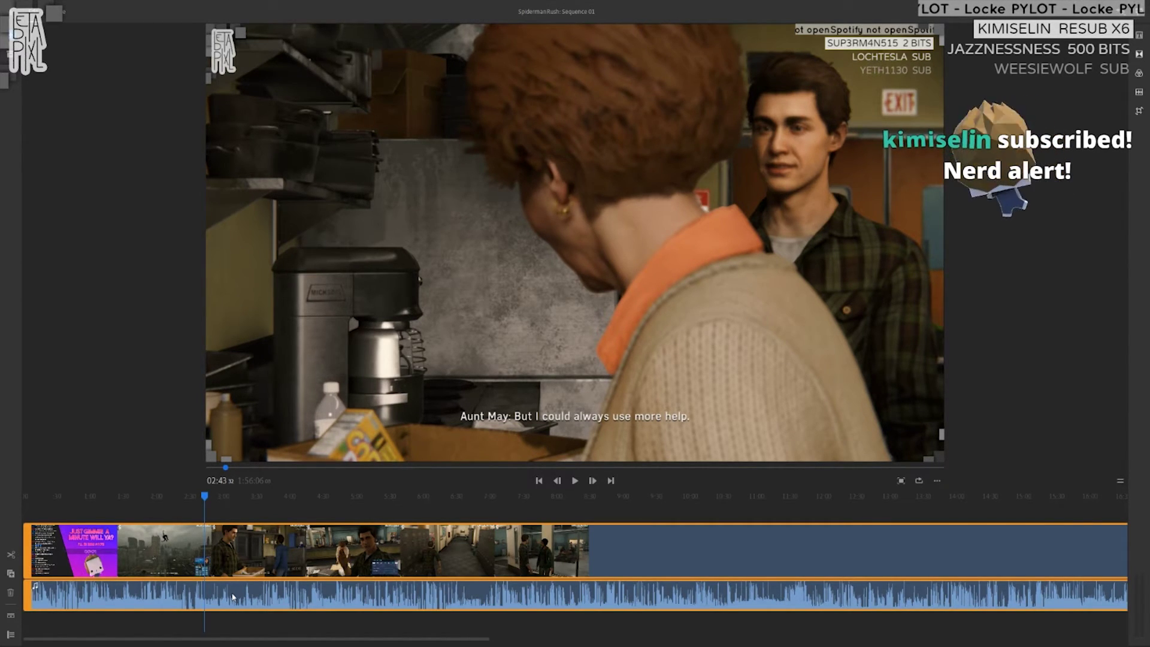
pyautogui.click(11, 634)
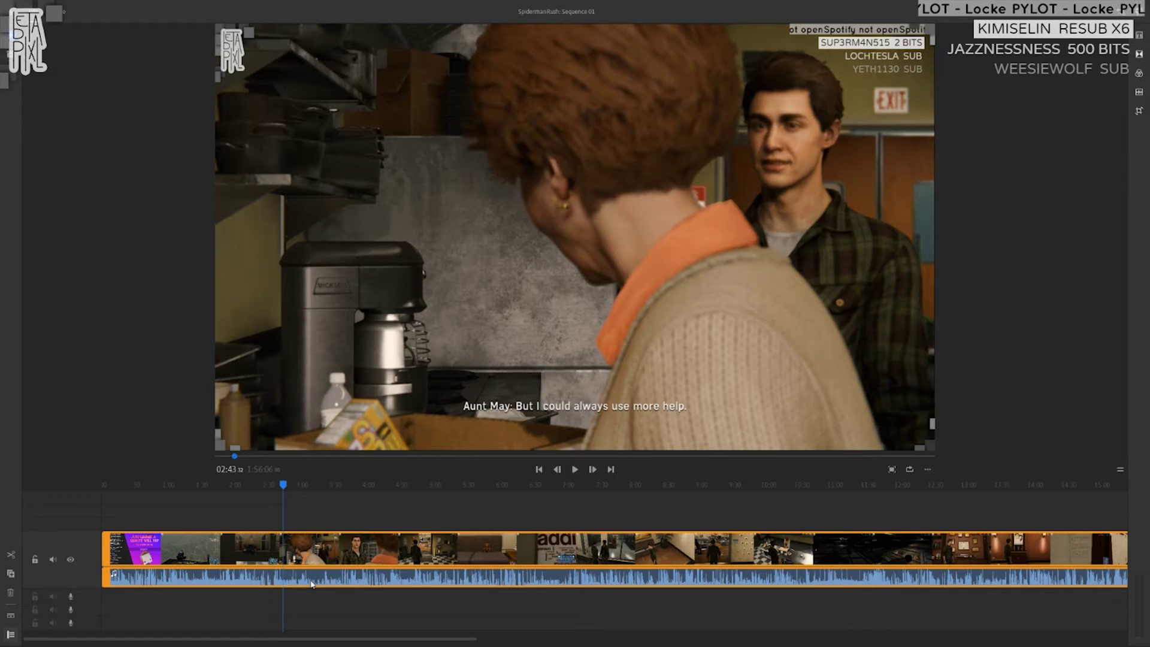
# - Scrub through the stream's opening on an enlarged timeline, from the countdown screen to the loading screen at about 0:33
pyautogui.click(110, 491)
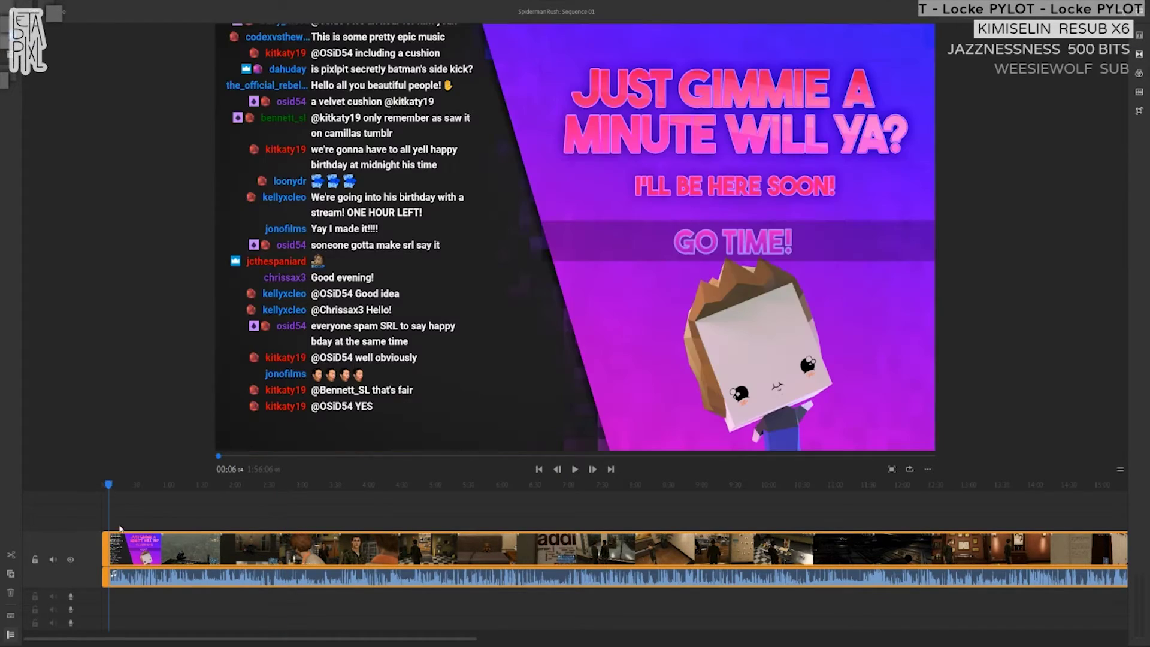
pyautogui.scroll(2, 118, 560)
pyautogui.scroll(4, 118, 560)
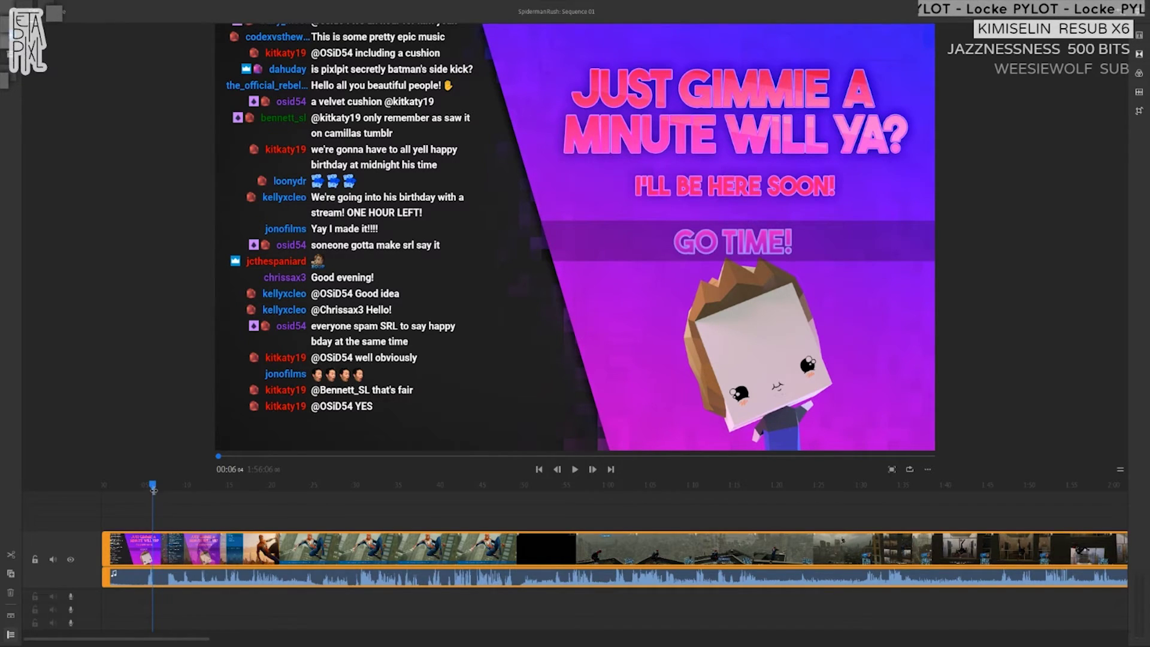
pyautogui.click(151, 489)
pyautogui.moveTo(151, 490)
pyautogui.mouseDown()
pyautogui.moveTo(177, 487)
pyautogui.moveTo(169, 490)
pyautogui.mouseUp()
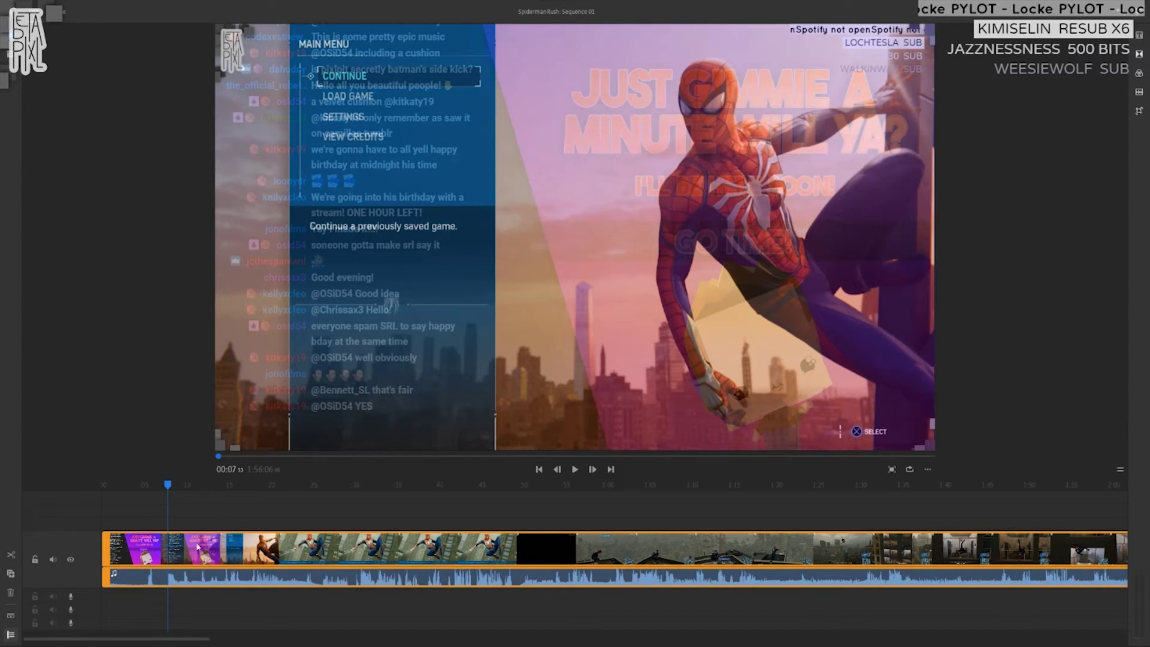
pyautogui.click(383, 488)
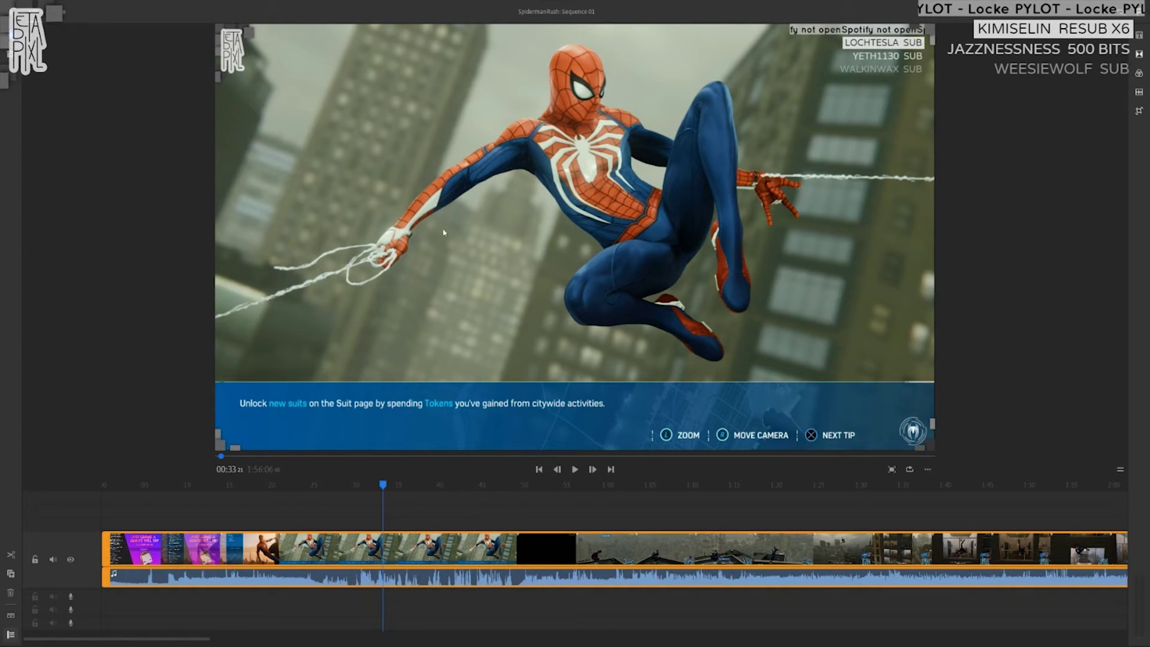
# - Split the clip at about 0:36, 0:42 and 1:00
pyautogui.click(412, 559)
pyautogui.hotkey('ctrl', 'k')
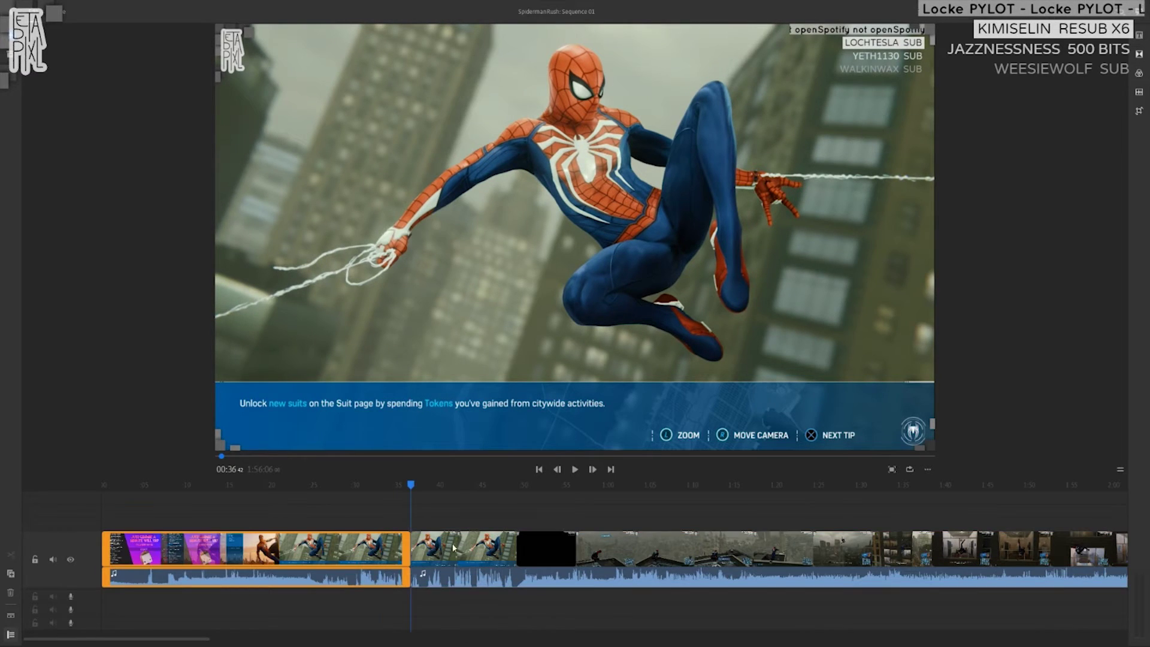
pyautogui.click(458, 548)
pyautogui.hotkey('ctrl', 'k')
pyautogui.moveTo(506, 572)
pyautogui.mouseDown()
pyautogui.moveTo(646, 570)
pyautogui.moveTo(512, 569)
pyautogui.mouseUp()
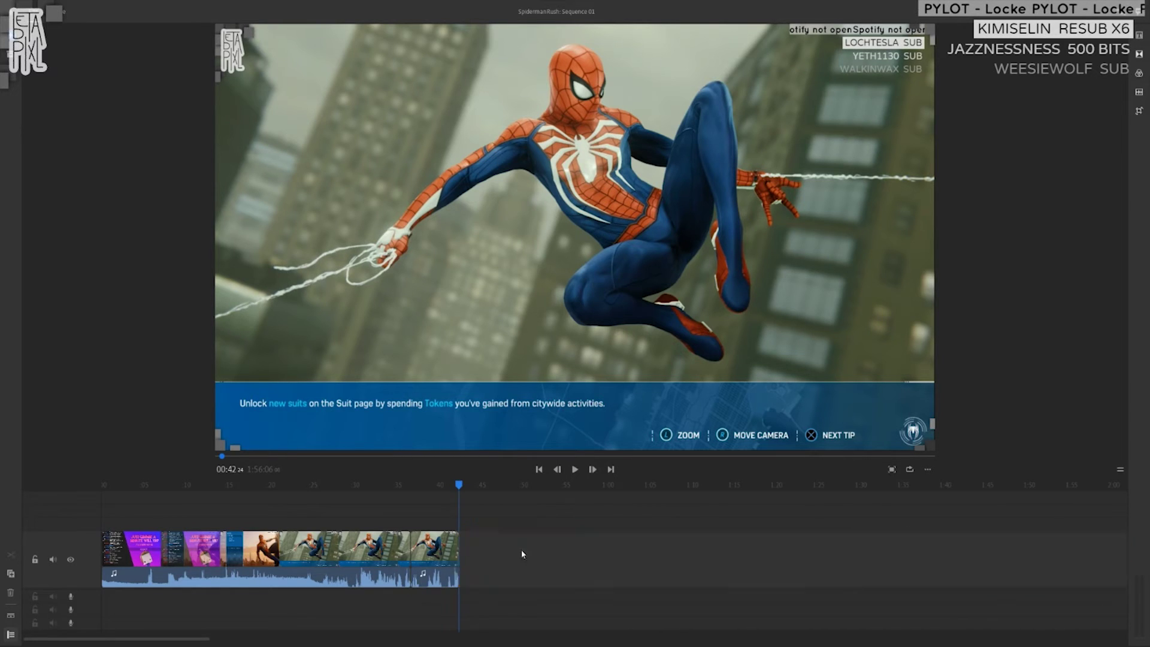
pyautogui.click(610, 546)
pyautogui.hotkey('ctrl', 'k')
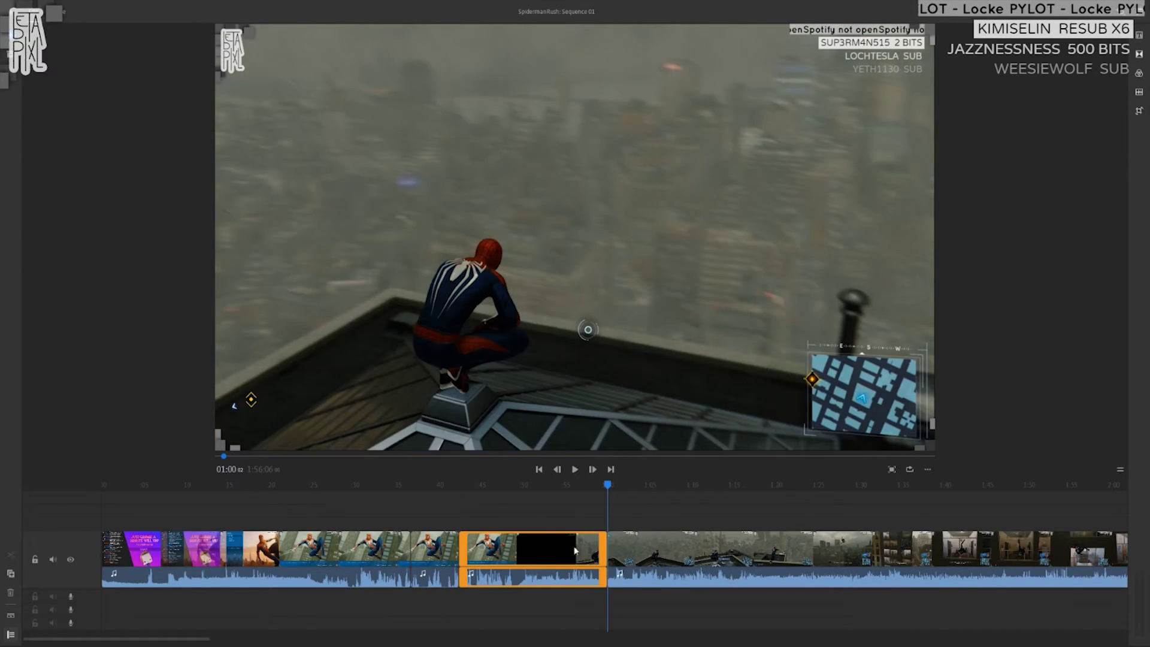
# - Try reordering the split segments on the timeline and undo the rearrangement
pyautogui.moveTo(438, 559); pyautogui.dragTo(533, 537)
pyautogui.moveTo(602, 537); pyautogui.dragTo(490, 561)
pyautogui.moveTo(304, 562); pyautogui.dragTo(459, 571)
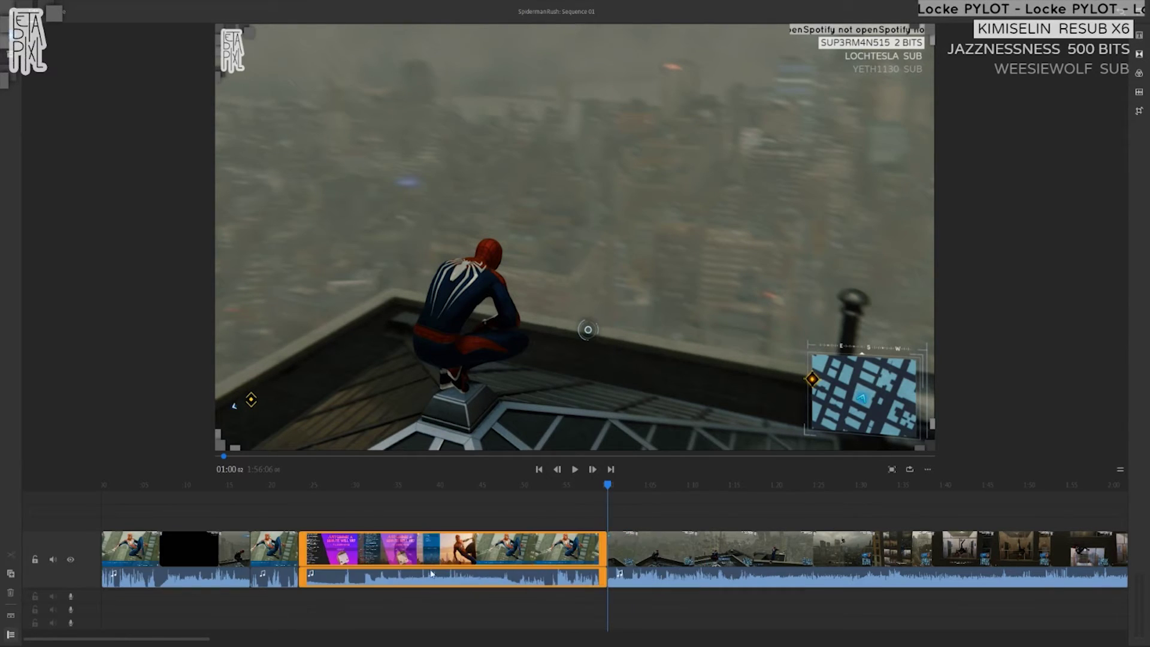
pyautogui.hotkey('ctrl', 'z')
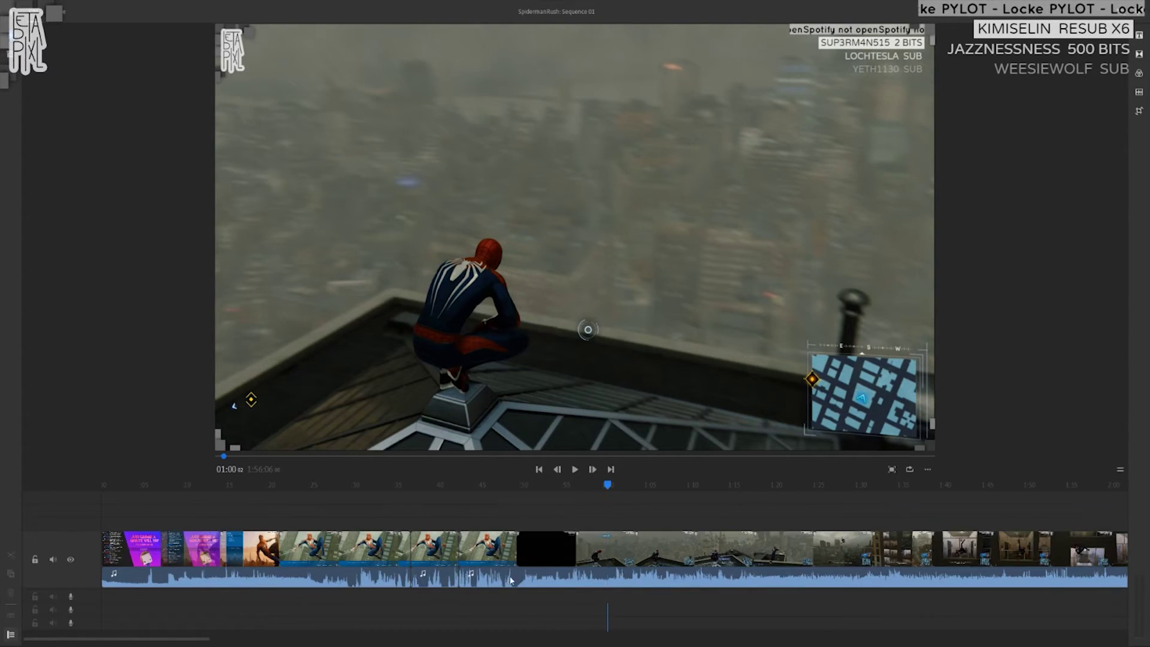
# - Trim the footage after the 0:36 cut so the loading screen there is removed and the gameplay follows directly
pyautogui.click(446, 556)
pyautogui.moveTo(415, 547); pyautogui.dragTo(549, 548)
pyautogui.moveTo(413, 552); pyautogui.dragTo(462, 557)
# - Try a Cross Dissolve transition on the cut at about 0:36 and undo the edits back to the unsplit clip
pyautogui.click(1139, 54)
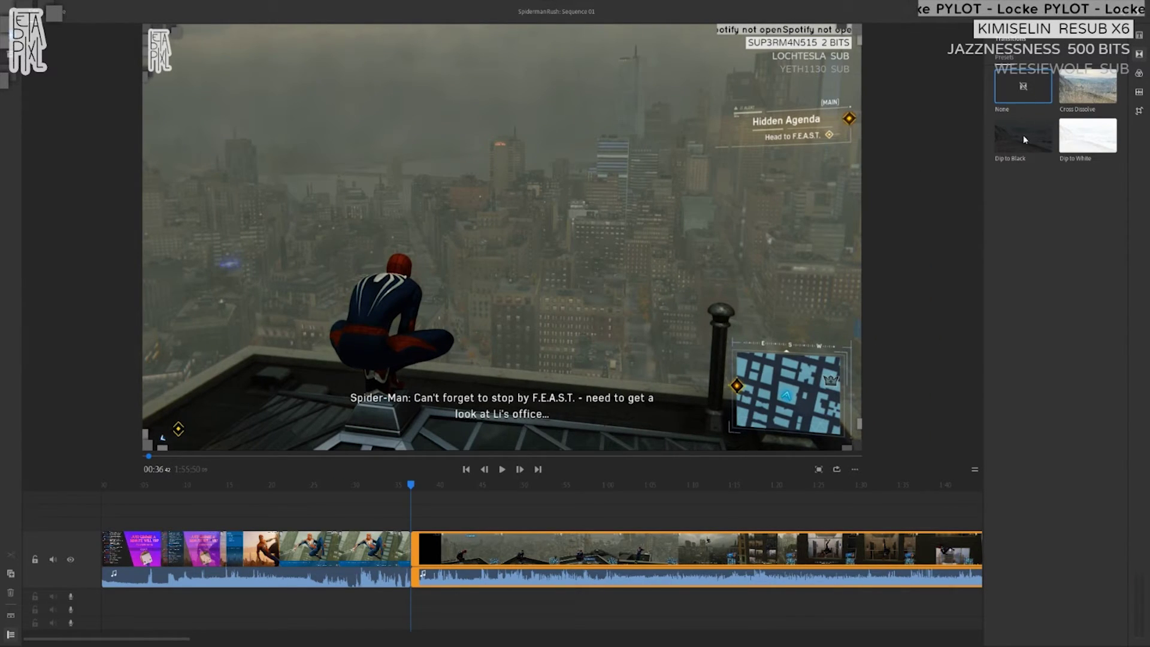
pyautogui.moveTo(1093, 121); pyautogui.dragTo(411, 549)
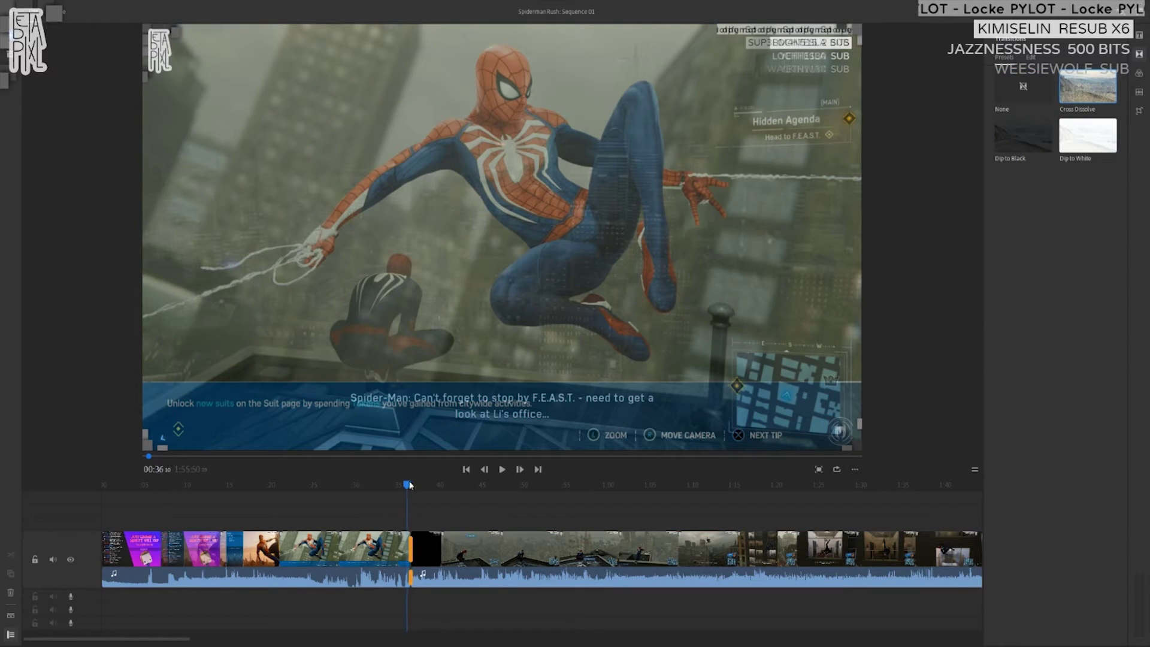
pyautogui.moveTo(410, 485); pyautogui.dragTo(413, 486)
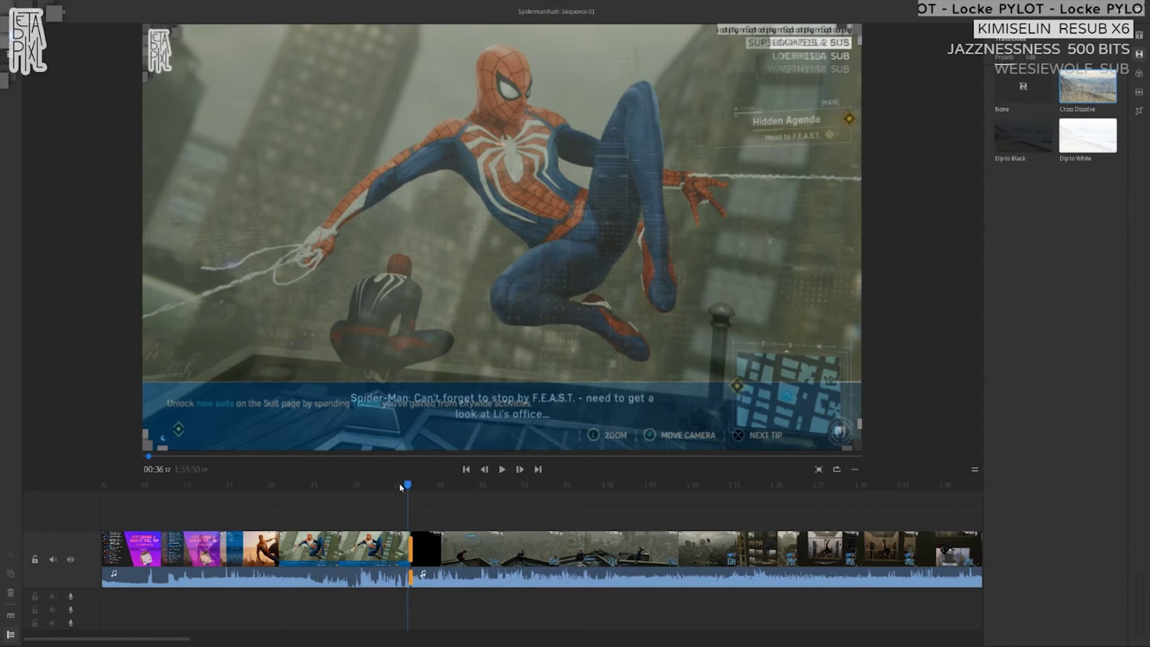
pyautogui.hotkey('ctrl', 'z')
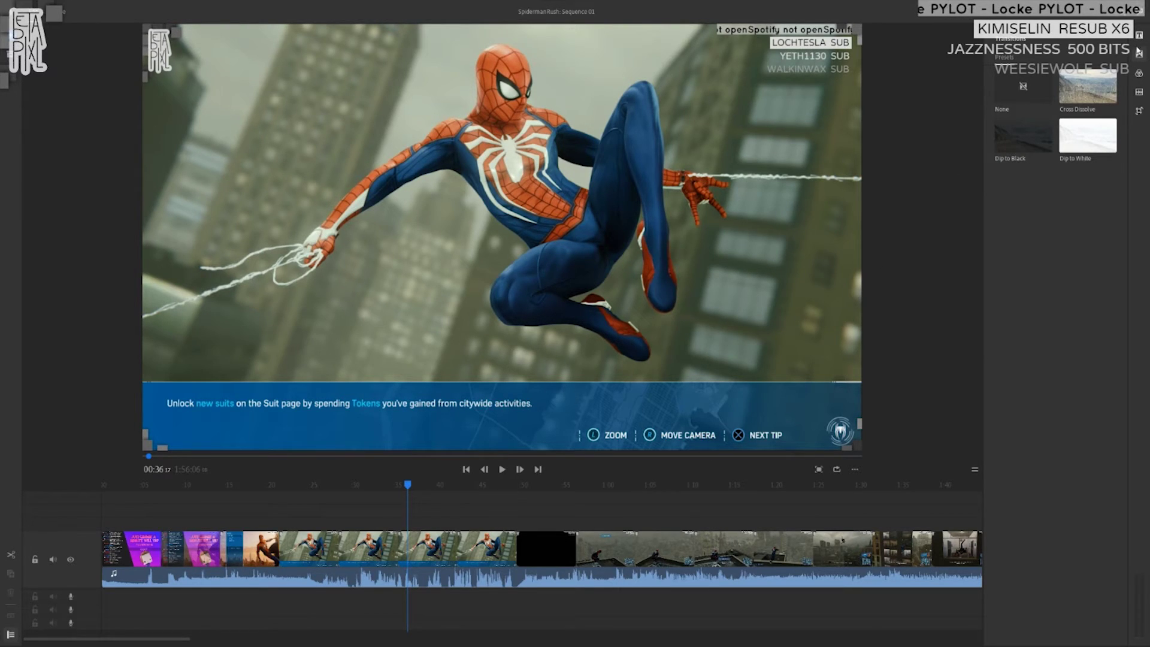
# - Add the Comic Title template from Adobe Stock above the clip at about 0:36, accepting the font substitution
pyautogui.click(1140, 36)
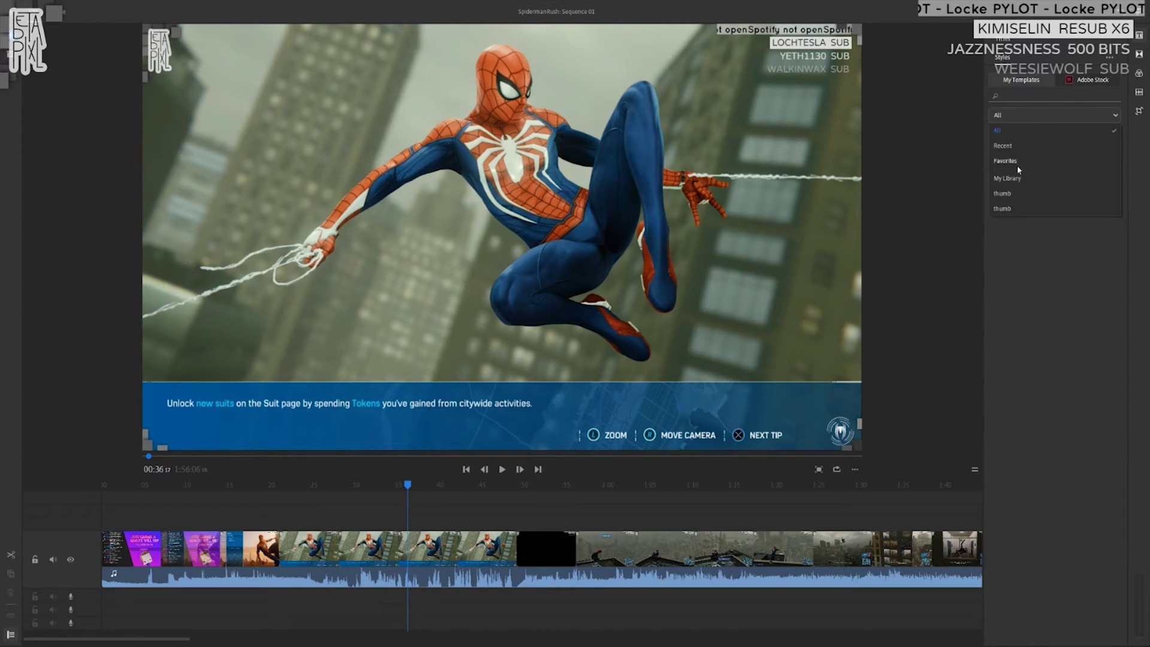
pyautogui.click(1082, 80)
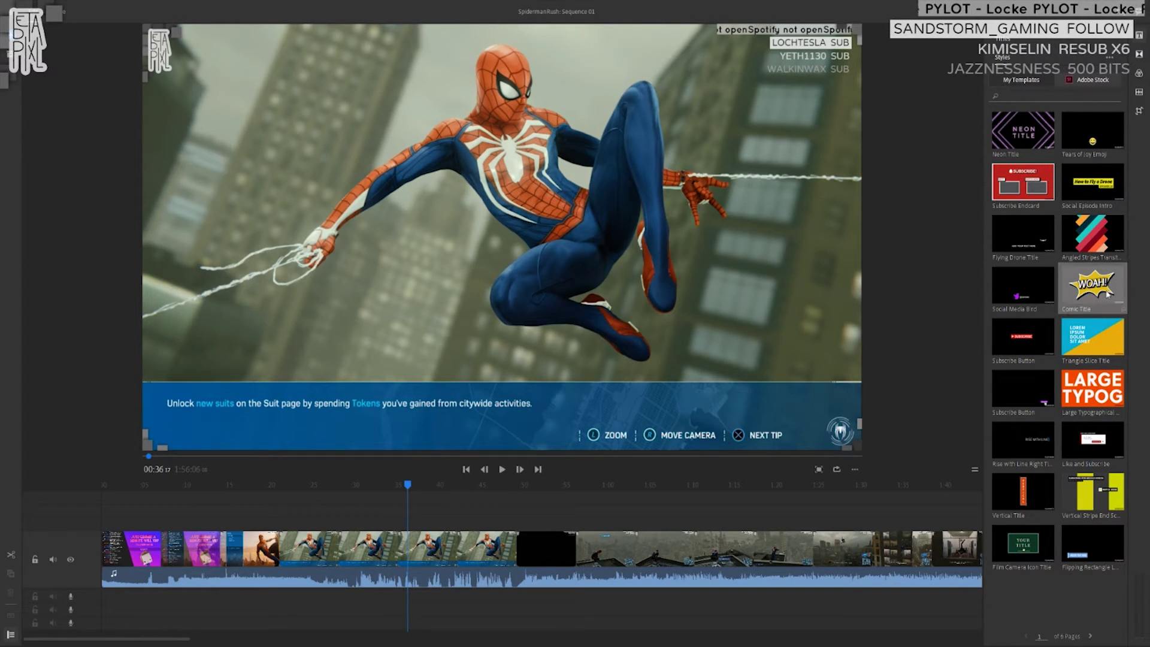
pyautogui.moveTo(1059, 308); pyautogui.dragTo(433, 505)
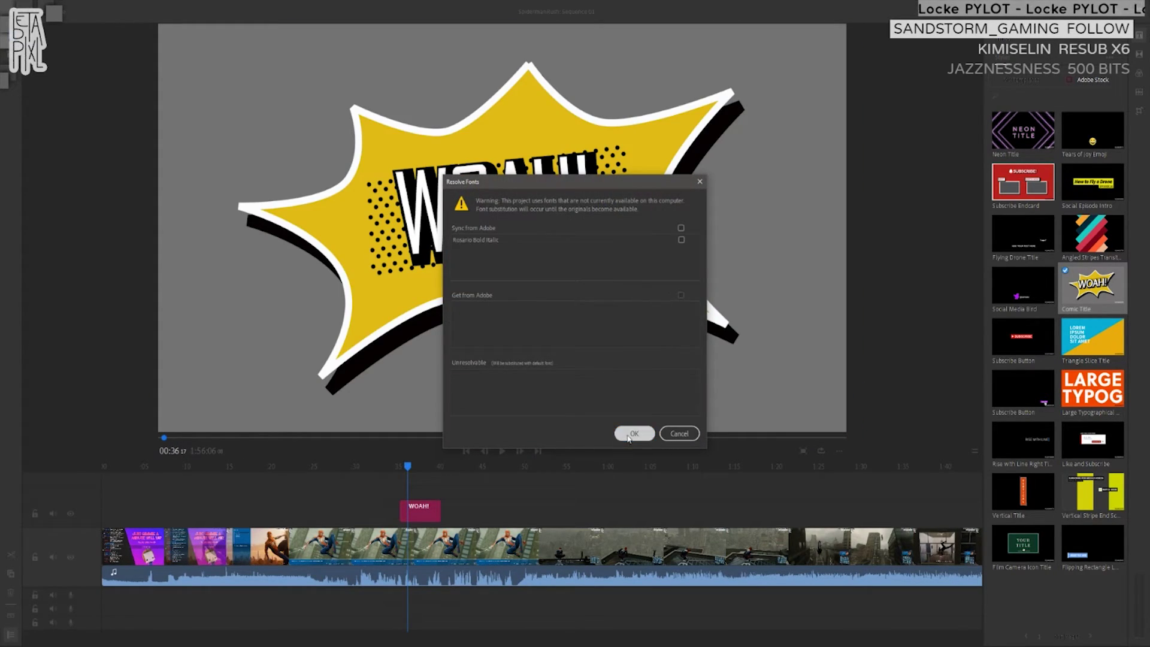
pyautogui.click(635, 433)
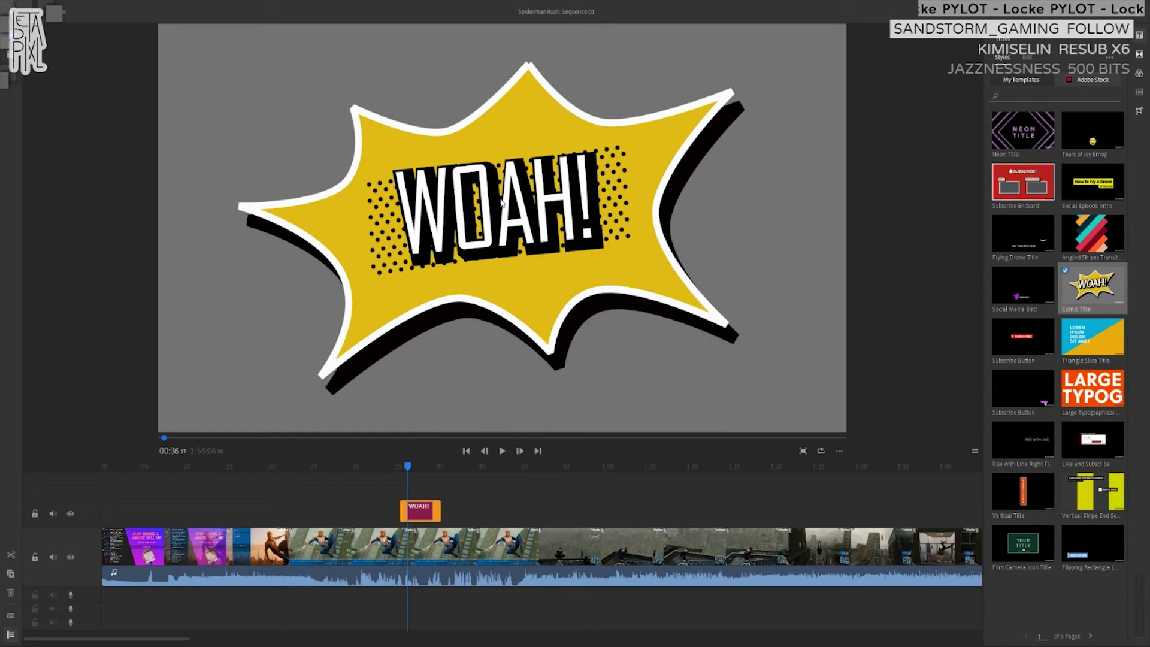
# - Change the comic title's text to "HEHE poop" and delete the title from the timeline
pyautogui.click(494, 217)
pyautogui.write('HEHE poop')
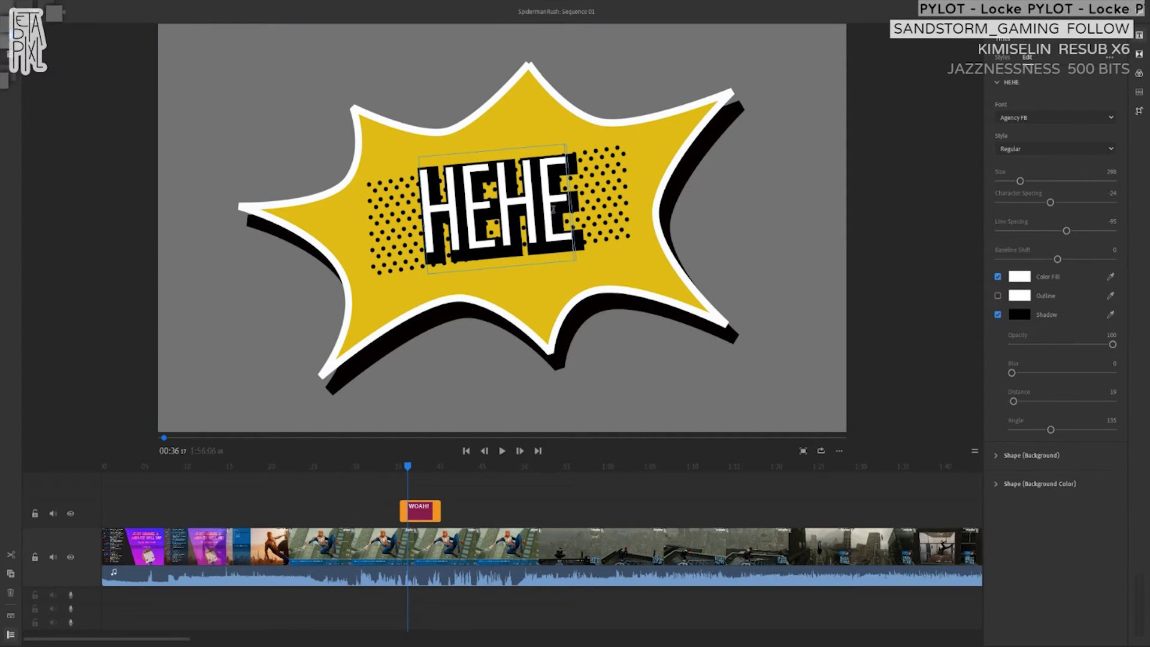
pyautogui.click(468, 490)
pyautogui.click(418, 462)
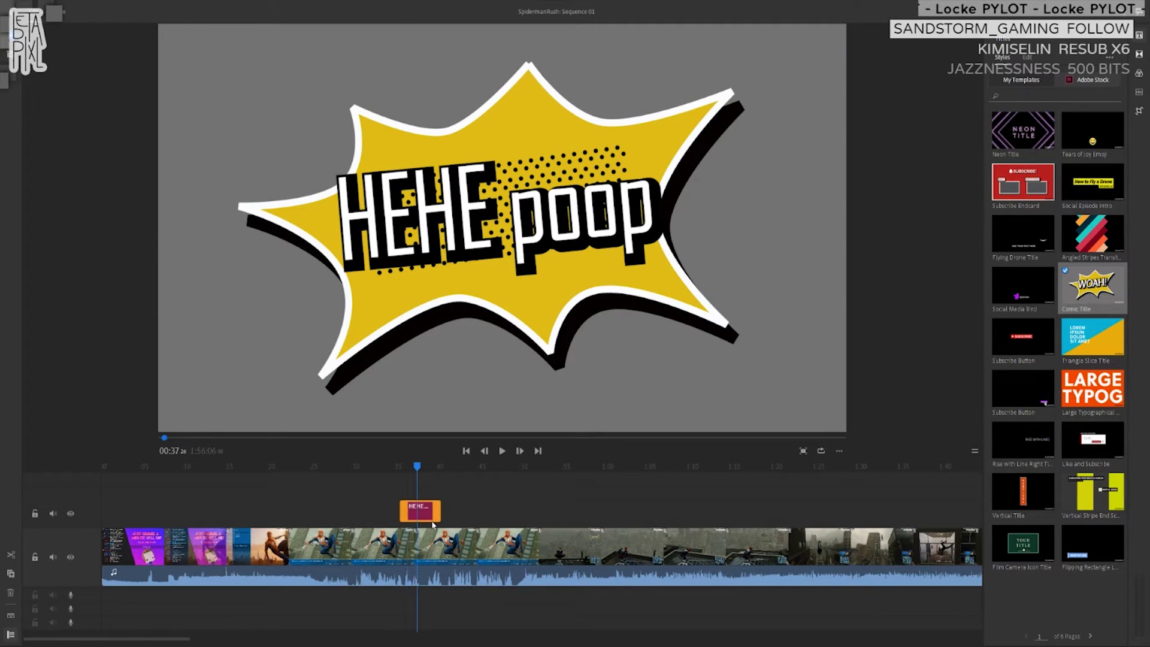
pyautogui.press('Delete')
# - Add the Blue Chrome Left title from My Templates above the clip at about 0:37 and open its main title text for editing
pyautogui.click(1029, 81)
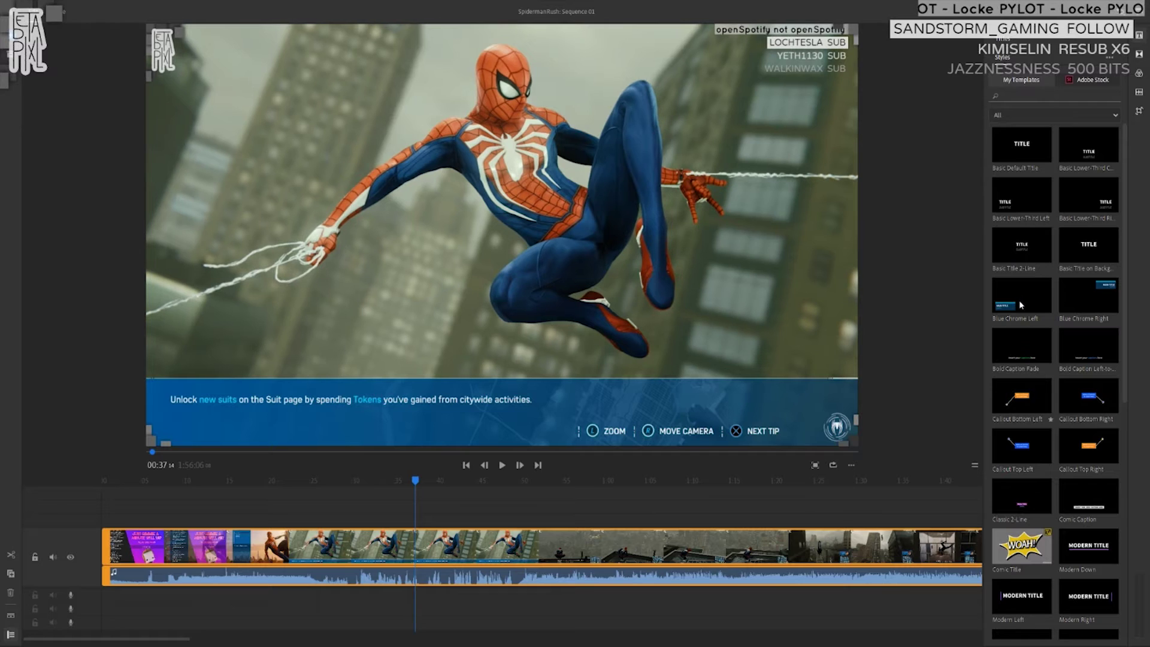
pyautogui.moveTo(967, 336); pyautogui.dragTo(419, 511)
pyautogui.press('space')
pyautogui.click(220, 354)
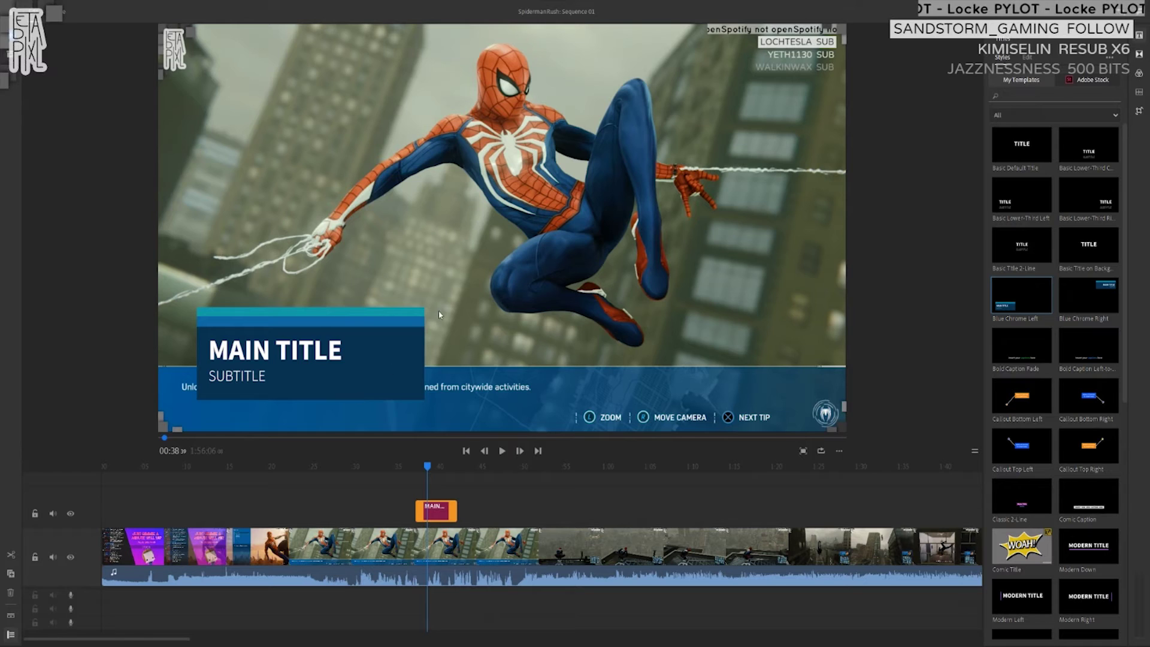
pyautogui.doubleClick(258, 351)
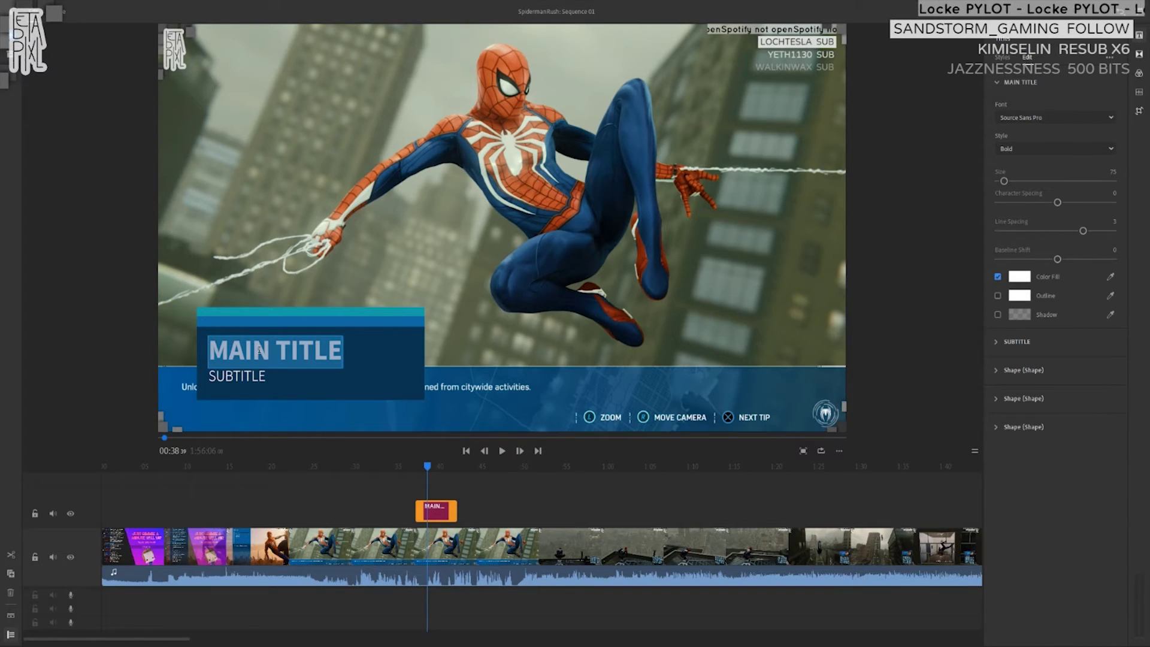
# - Set the blue title's main text to "HAHA it's spiderman" and its subtitle to "whoops I men perte"
pyautogui.write('H')
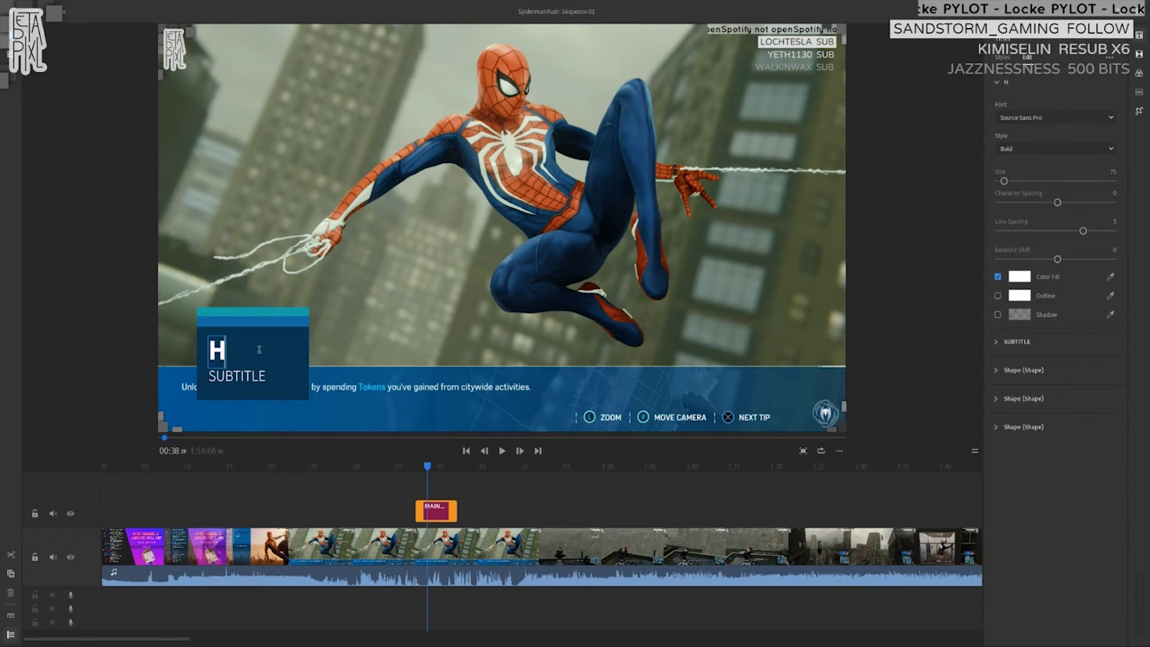
pyautogui.write("AHA it's spiderman")
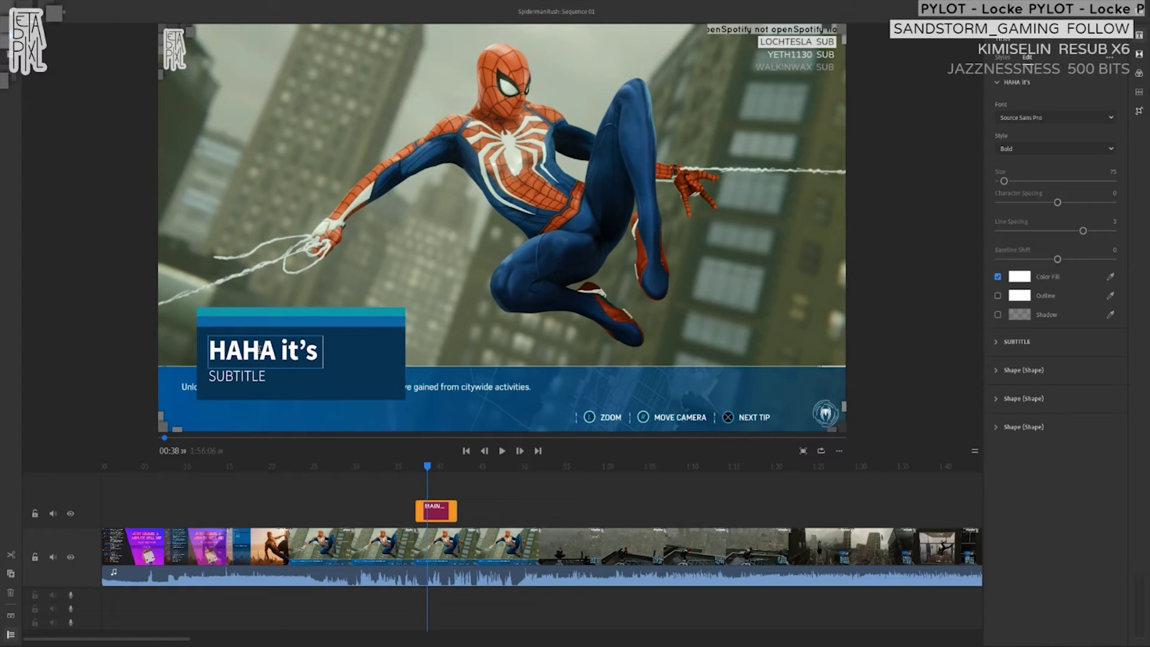
pyautogui.doubleClick(234, 375)
pyautogui.write('whoo')
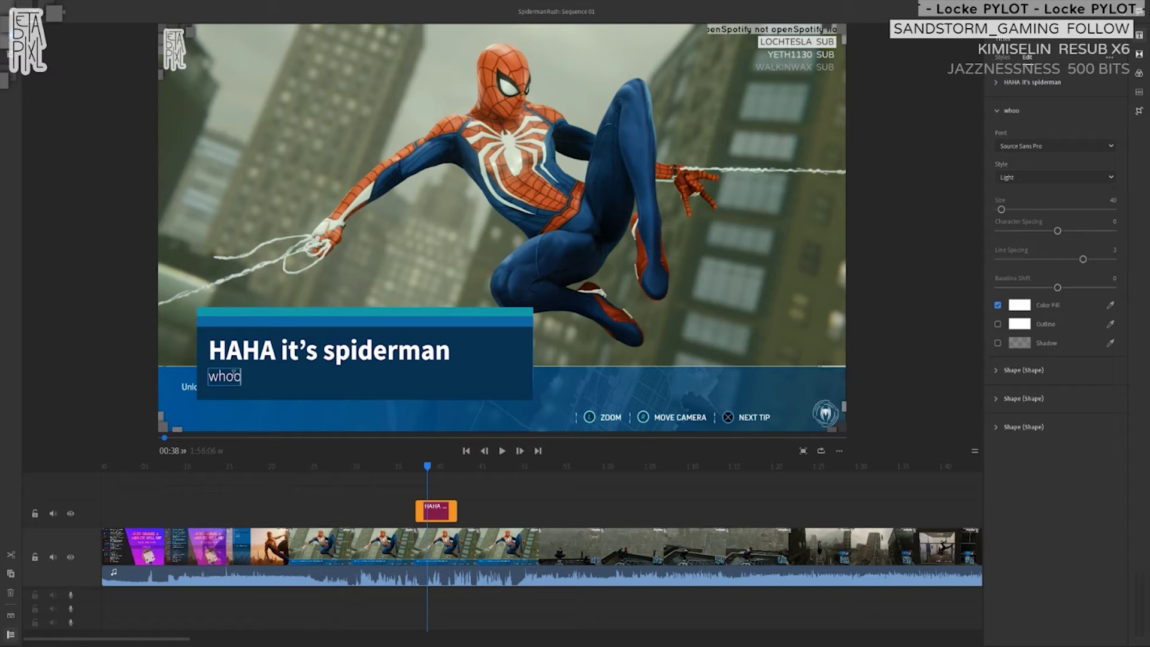
pyautogui.write('ps I men per')
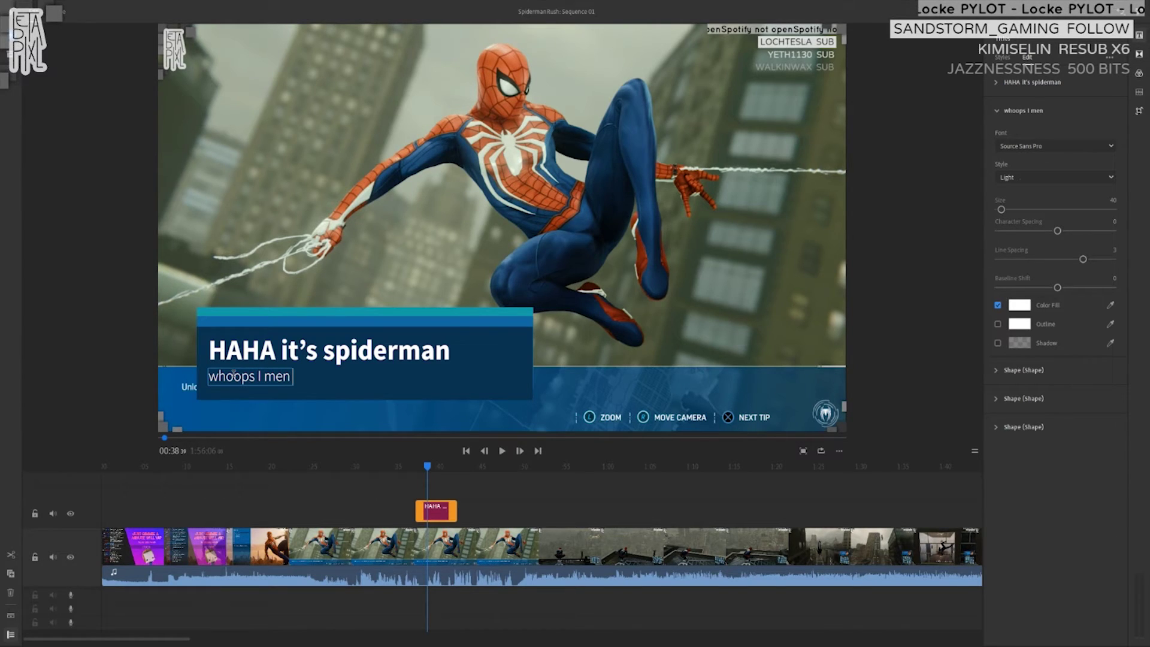
pyautogui.write('te')
pyautogui.click(550, 546)
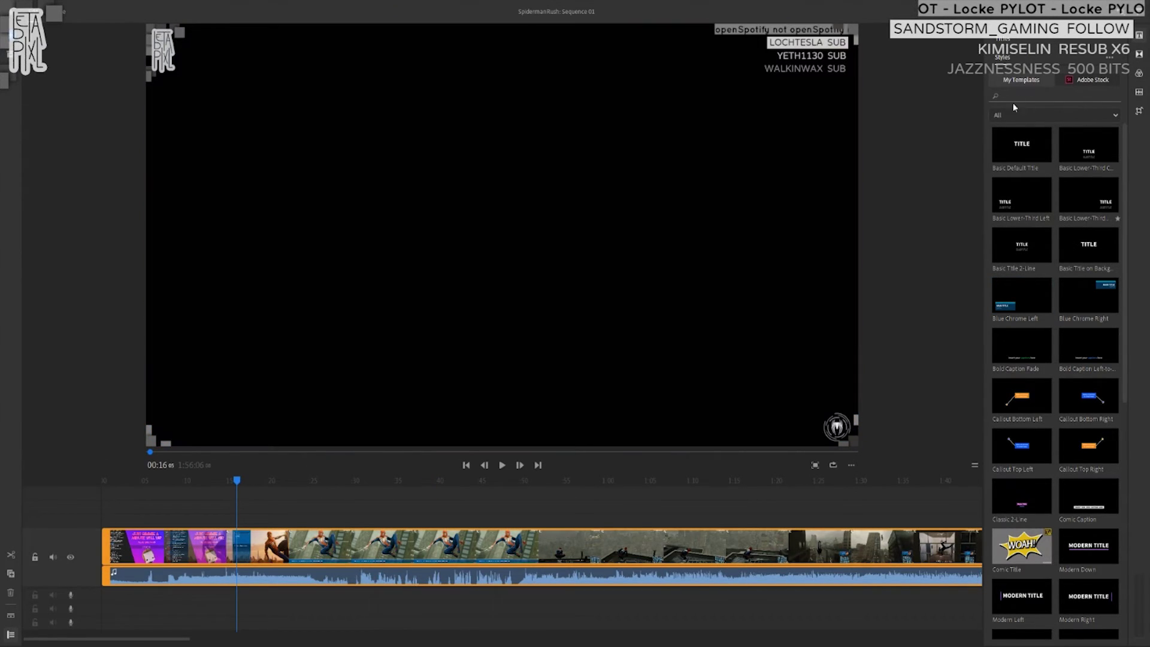
# - Try the SL Night and SL Bleach colour presets on the clip at about 0:37 and return it to None
pyautogui.click(1139, 73)
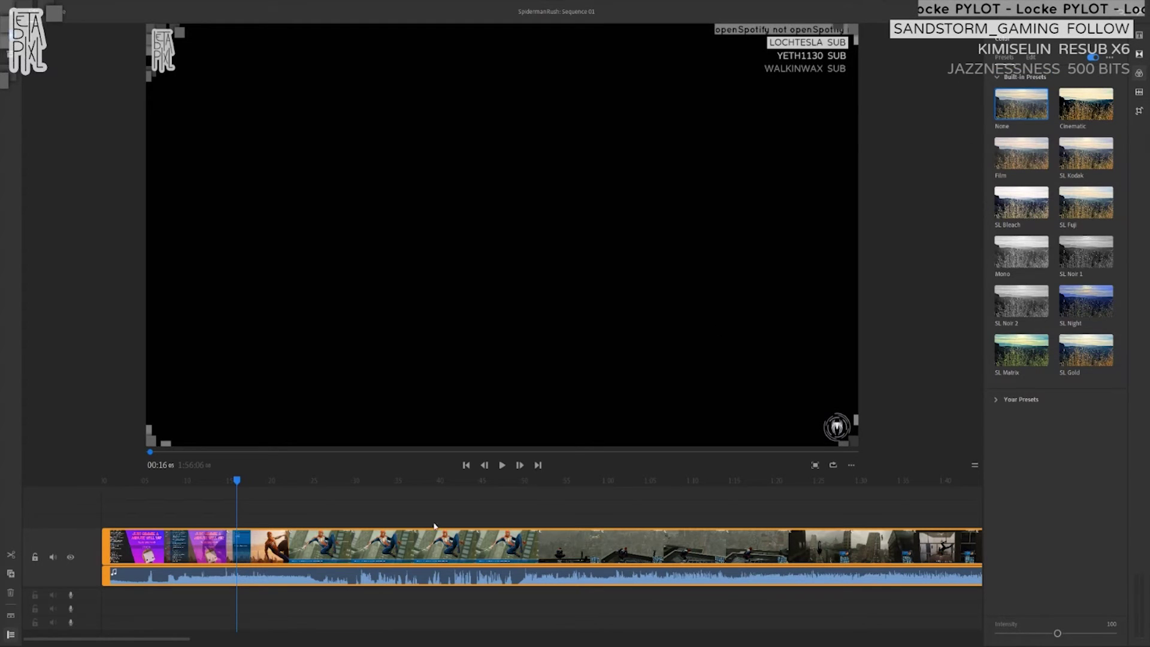
pyautogui.click(423, 486)
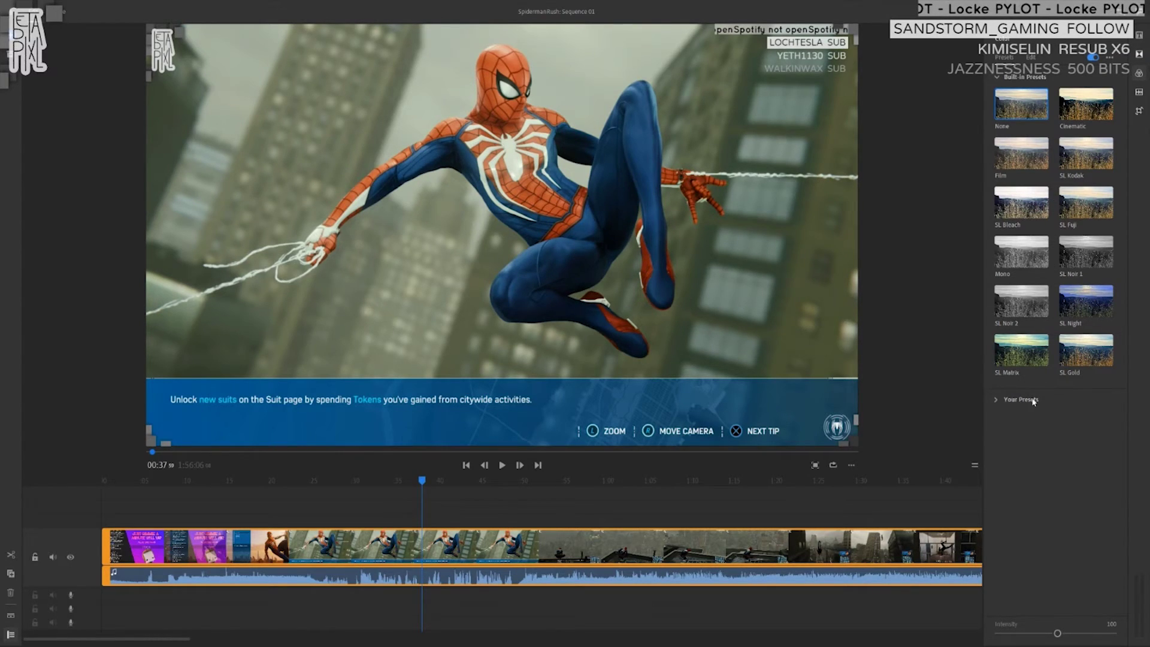
pyautogui.click(996, 405)
pyautogui.click(996, 399)
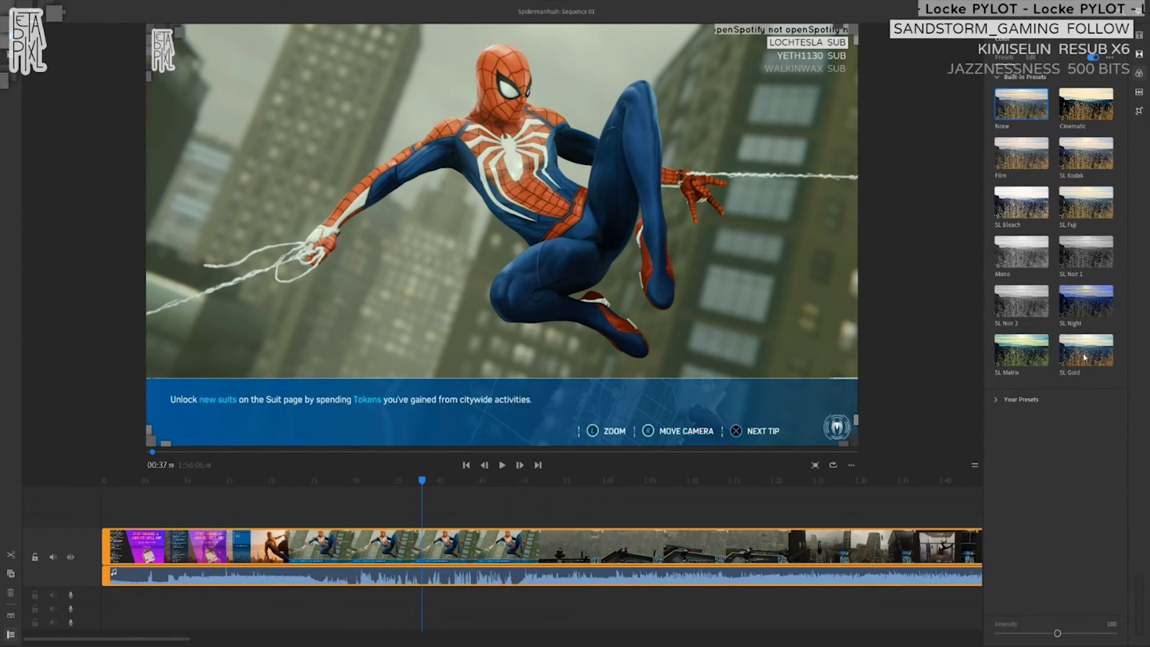
pyautogui.click(1085, 296)
pyautogui.click(1028, 208)
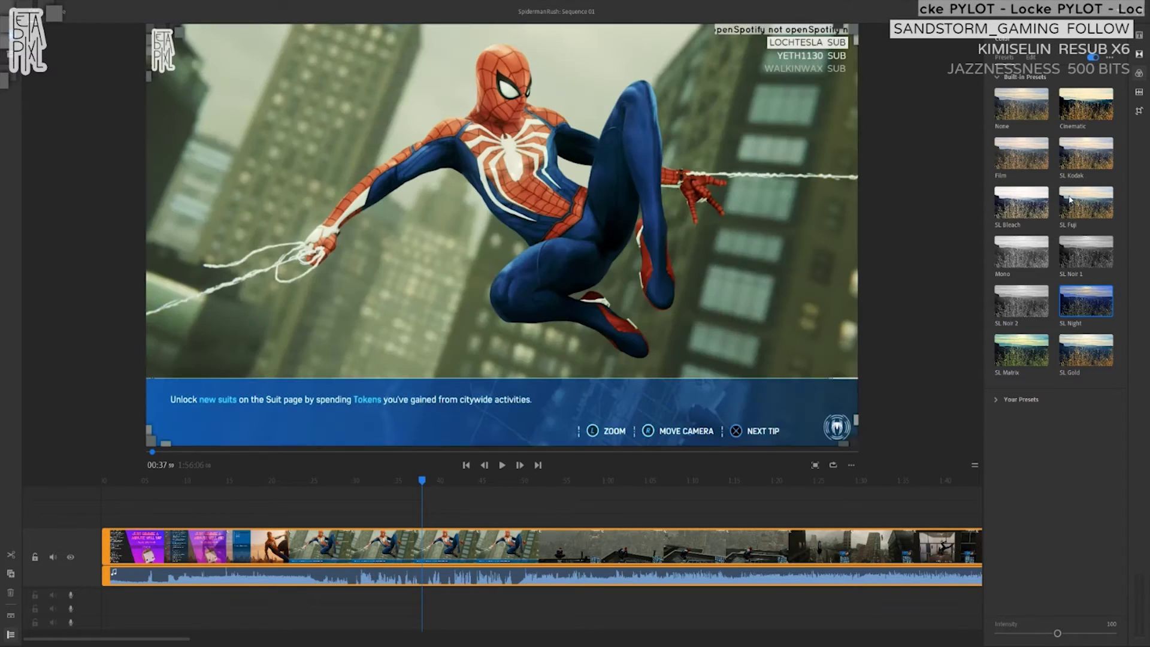
pyautogui.click(1030, 57)
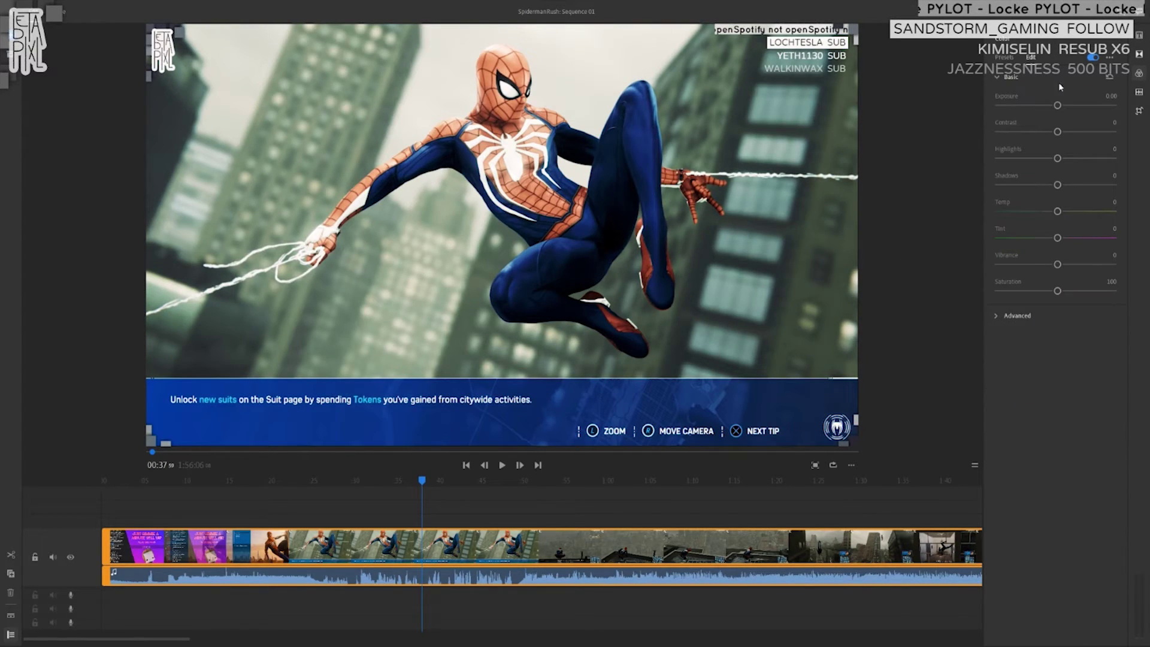
pyautogui.click(1004, 57)
pyautogui.click(1013, 103)
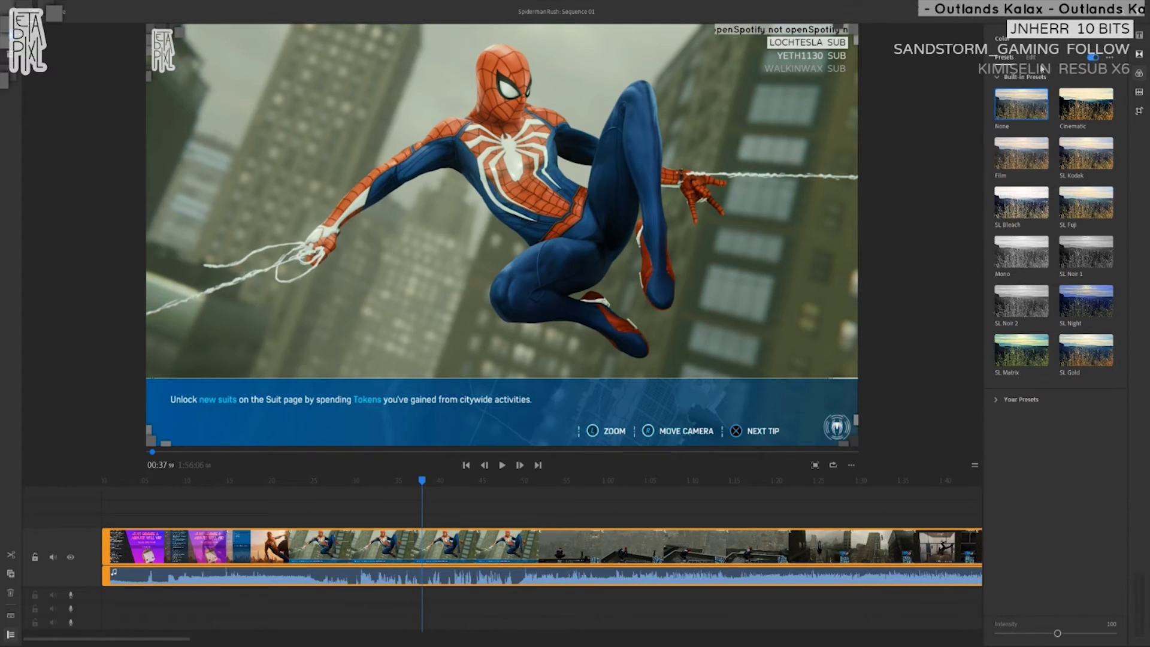
# - Adjust the clip's basic colour settings, including exposure 1.02, highlights 24, tint 26 and saturation 111, and show the advanced colour settings
pyautogui.click(1033, 58)
pyautogui.moveTo(1057, 105); pyautogui.dragTo(1072, 158)
pyautogui.moveTo(1057, 211); pyautogui.dragTo(1064, 290)
pyautogui.click(1012, 316)
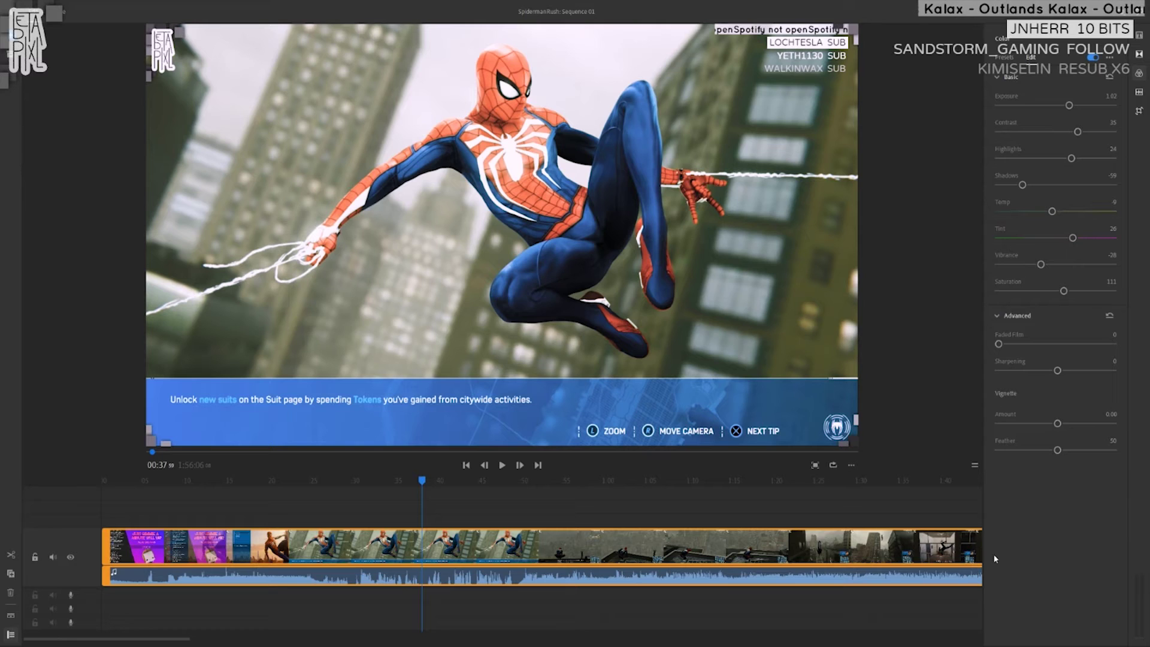
# - Compare the clip with its colour edits on and off, and reset the basic colour adjustments
pyautogui.click(1093, 58)
pyautogui.click(1092, 58)
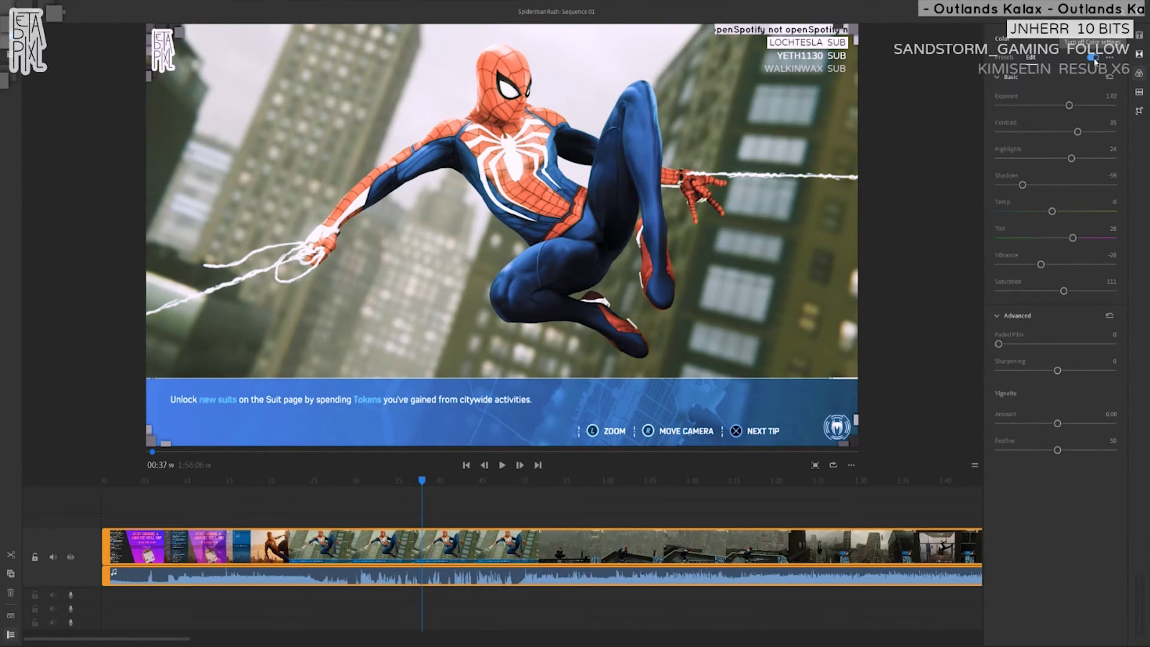
pyautogui.click(1094, 58)
pyautogui.click(1093, 58)
pyautogui.click(1093, 59)
pyautogui.click(1093, 58)
pyautogui.click(1093, 58)
pyautogui.click(1093, 58)
pyautogui.click(1110, 77)
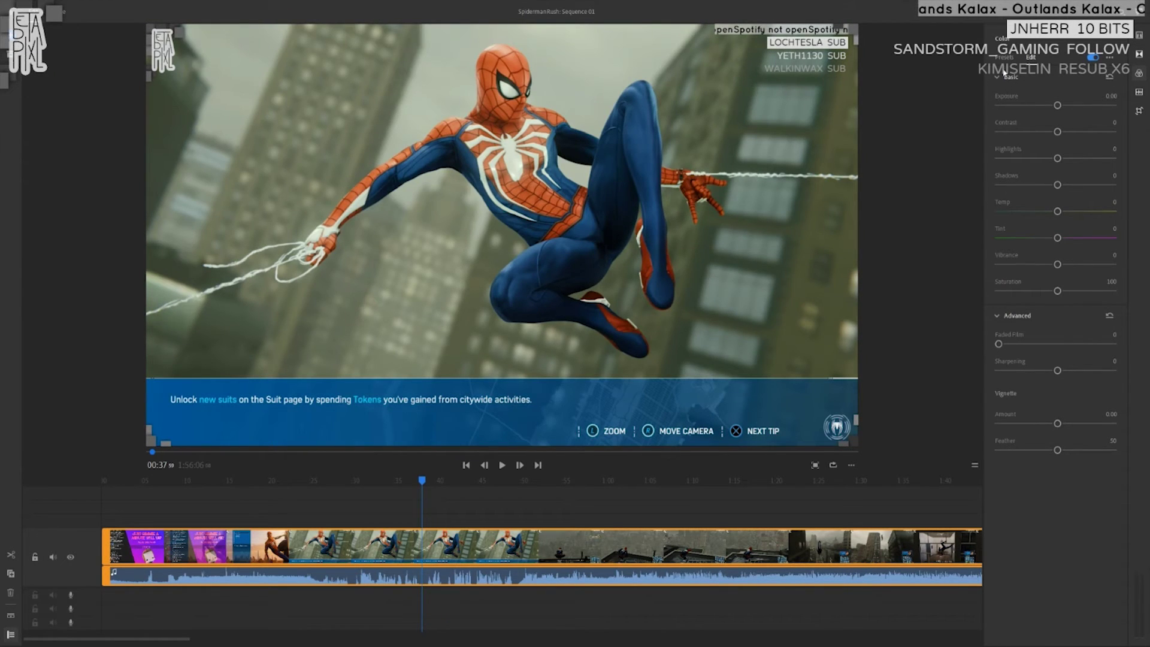
pyautogui.click(1005, 58)
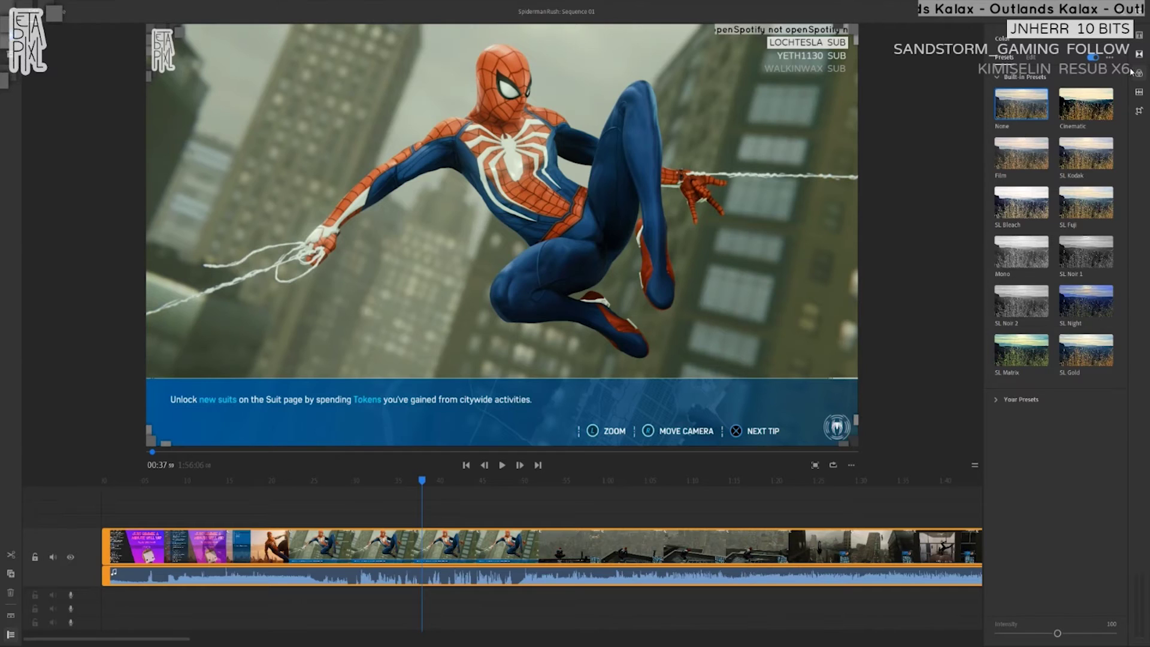
# - Split the clip at about 0:40 and select the second part with the playhead at about 0:50
pyautogui.click(1140, 112)
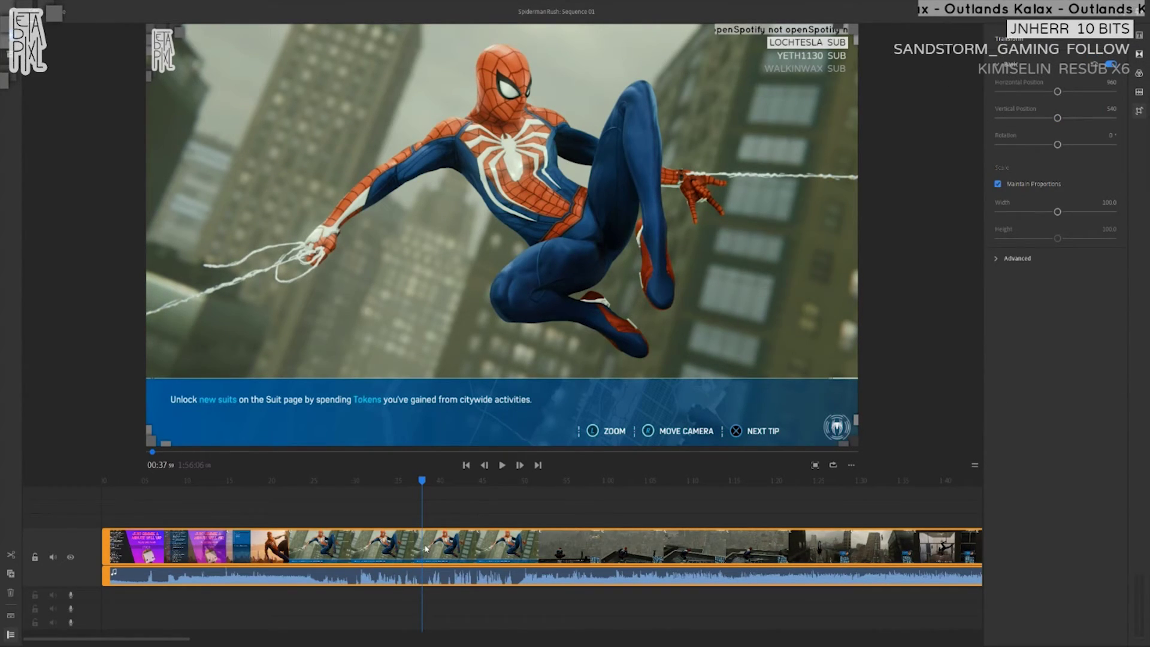
pyautogui.click(443, 547)
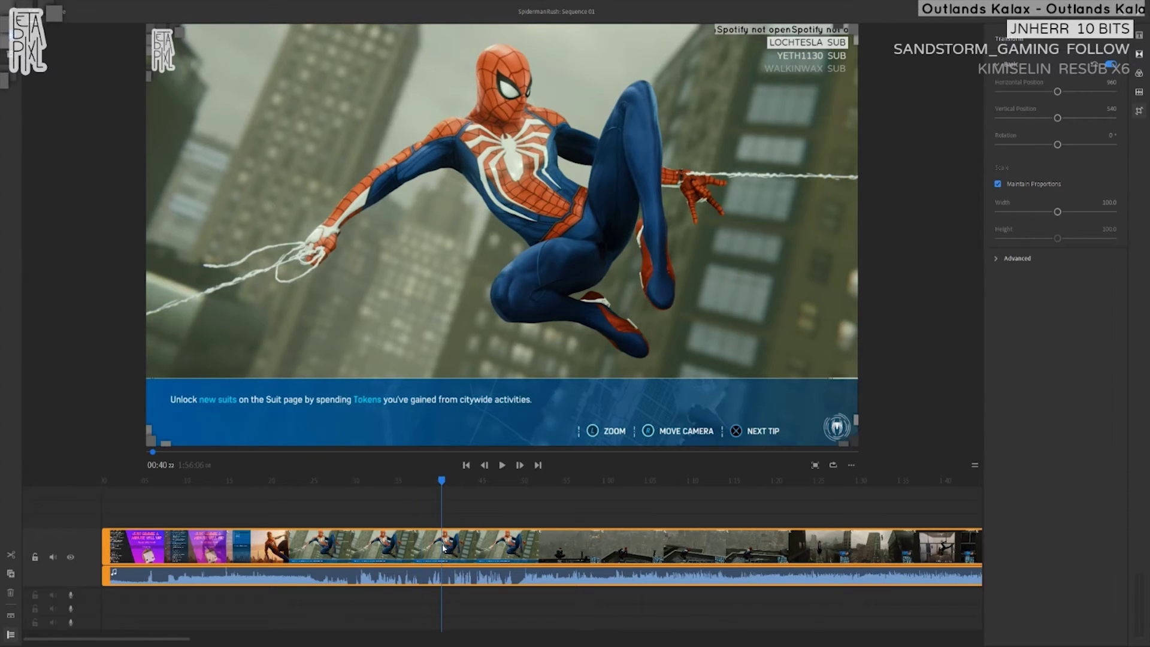
pyautogui.hotkey('ctrl', 'k')
pyautogui.click(524, 547)
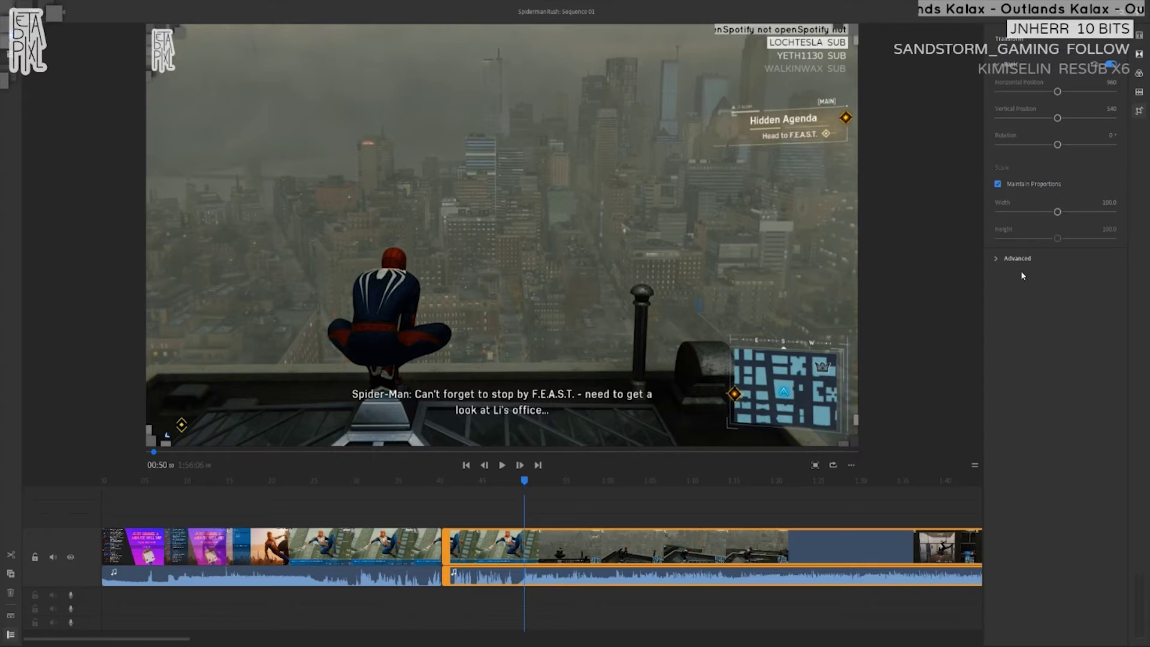
# - Try out position and rotation changes on the second part, undo them, and scale it up to about 140%
pyautogui.click(996, 258)
pyautogui.moveTo(1057, 91)
pyautogui.mouseDown()
pyautogui.moveTo(1074, 94)
pyautogui.moveTo(1057, 98)
pyautogui.mouseUp()
pyautogui.moveTo(1049, 150); pyautogui.dragTo(1061, 147)
pyautogui.hotkey('ctrl', 'z')
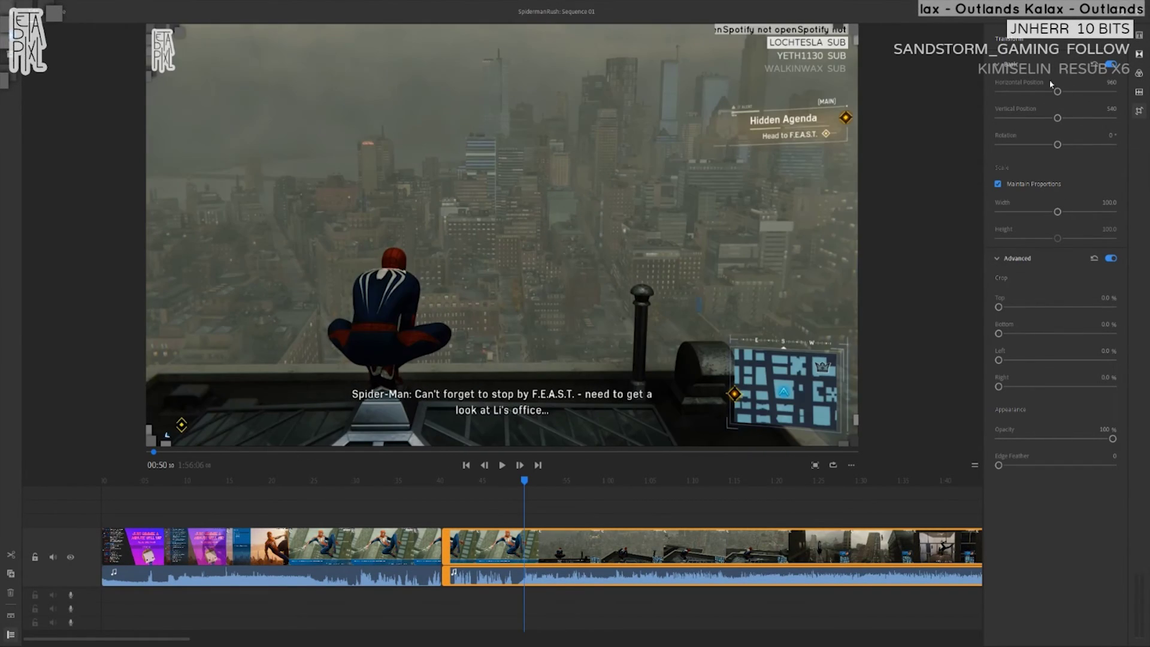
pyautogui.moveTo(1058, 213); pyautogui.dragTo(1082, 212)
pyautogui.moveTo(1000, 308)
pyautogui.mouseDown()
pyautogui.moveTo(1034, 308)
pyautogui.moveTo(998, 308)
pyautogui.mouseUp()
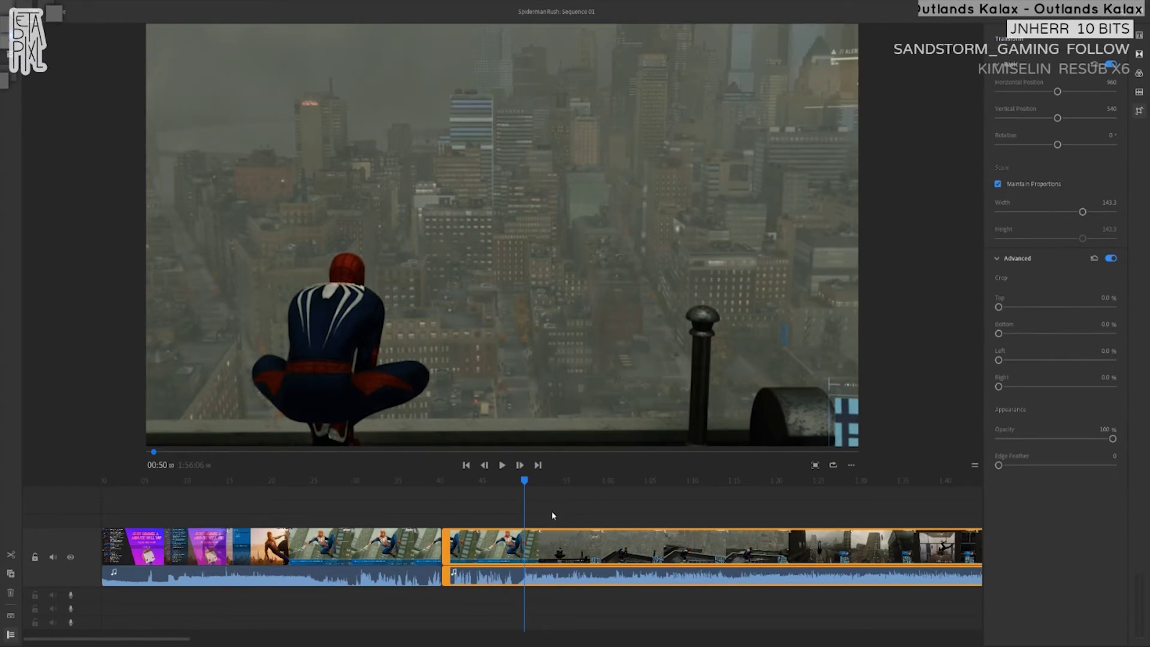
# - Move the second part onto the track above the first, starting at about 0:23
pyautogui.moveTo(480, 548); pyautogui.dragTo(352, 521)
pyautogui.moveTo(398, 466); pyautogui.dragTo(350, 466)
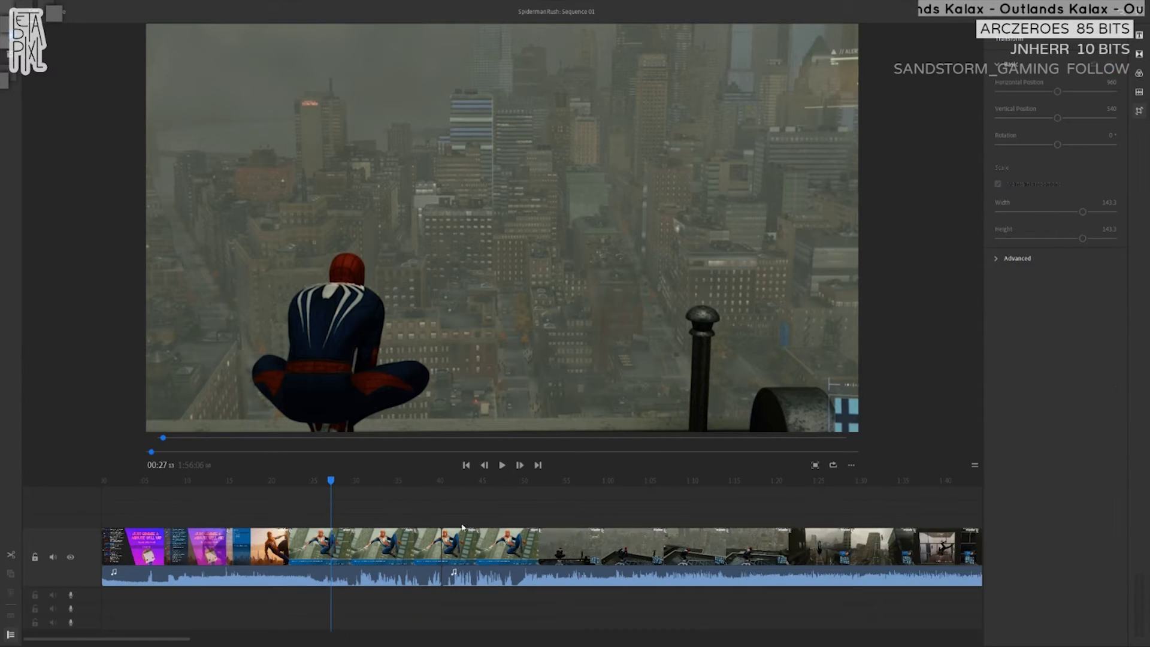
pyautogui.moveTo(464, 542); pyautogui.dragTo(451, 527)
pyautogui.moveTo(379, 513); pyautogui.dragTo(322, 522)
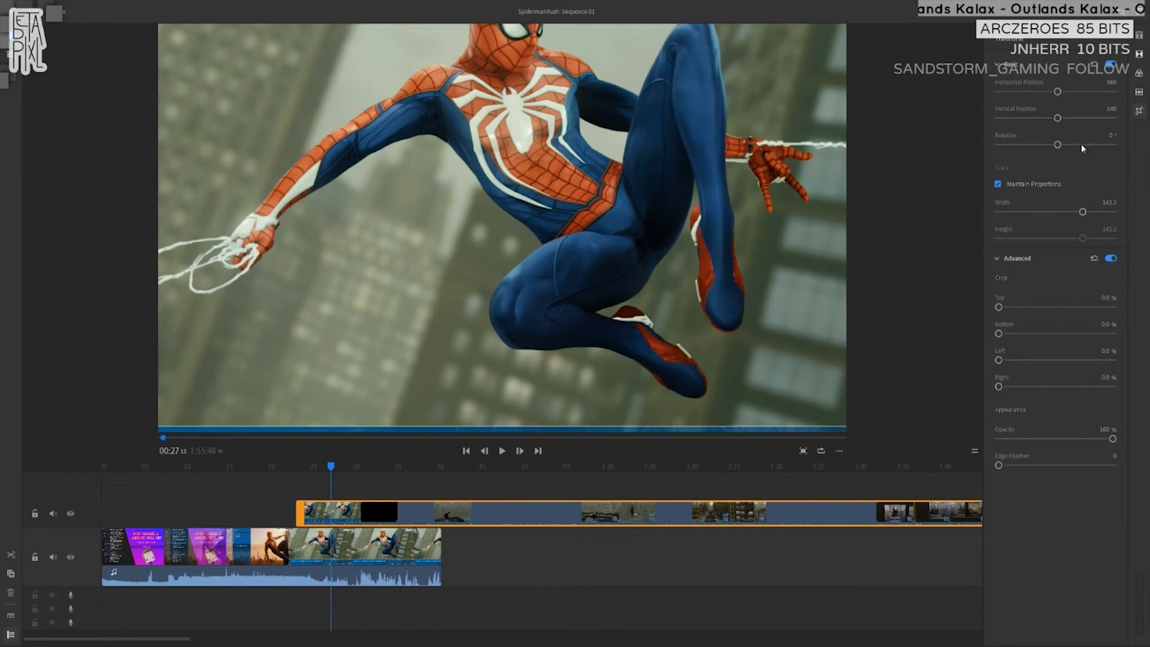
# - Make the overlay clip an upper-left inset in the picture, cropped about 37% at the bottom and 46% on the right, with width about 56%
pyautogui.moveTo(998, 333); pyautogui.dragTo(974, 316)
pyautogui.moveTo(1000, 361); pyautogui.dragTo(1047, 388)
pyautogui.moveTo(1084, 213); pyautogui.dragTo(1030, 212)
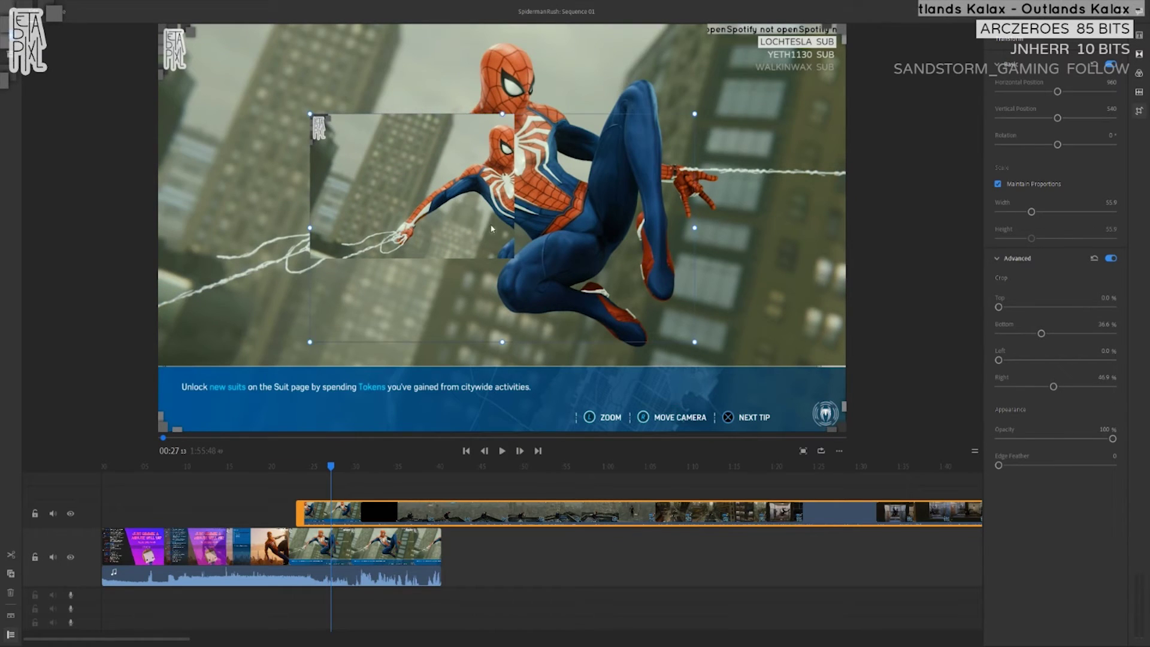
pyautogui.moveTo(316, 126); pyautogui.dragTo(102, 24)
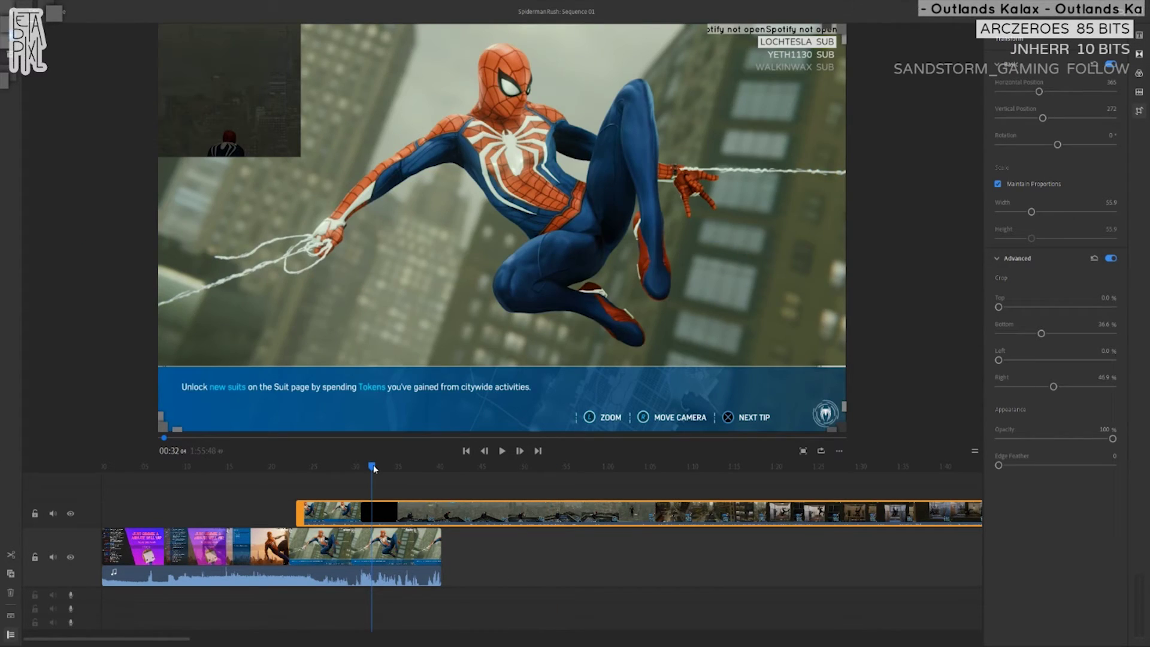
# - Undo the inset, overlay, scaling and split edits back to the single unsplit clip
pyautogui.hotkey('ctrl', 'z')
pyautogui.hotkey('ctrl', 'z')
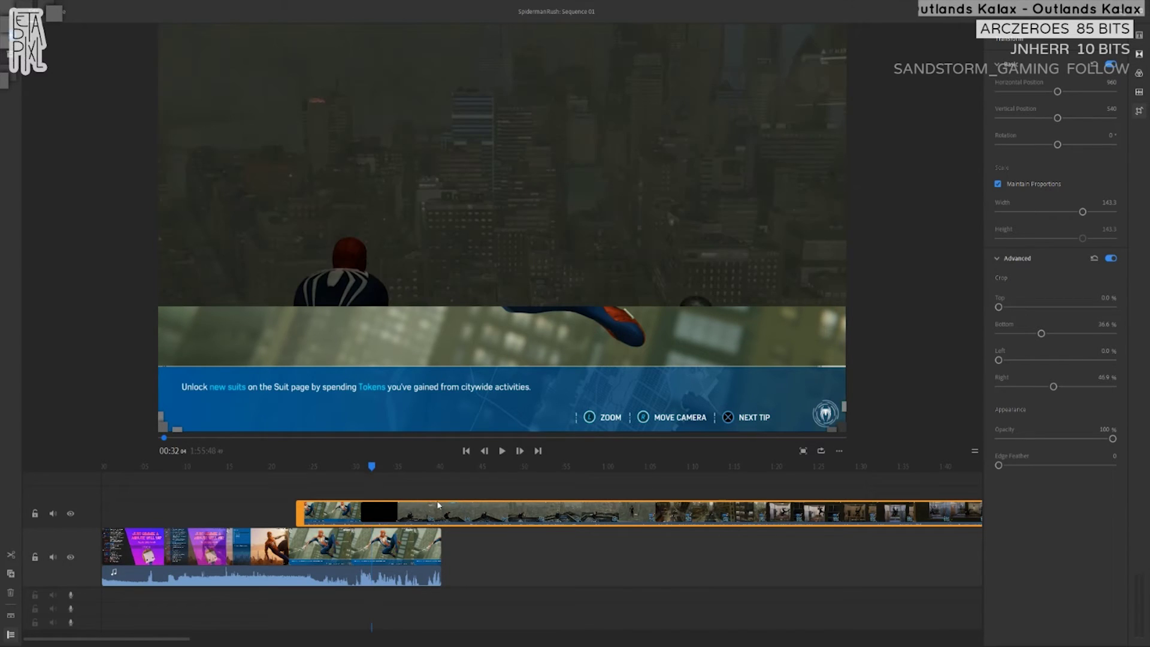
pyautogui.hotkey('ctrl', 'z')
pyautogui.hotkey('ctrl', 'z')
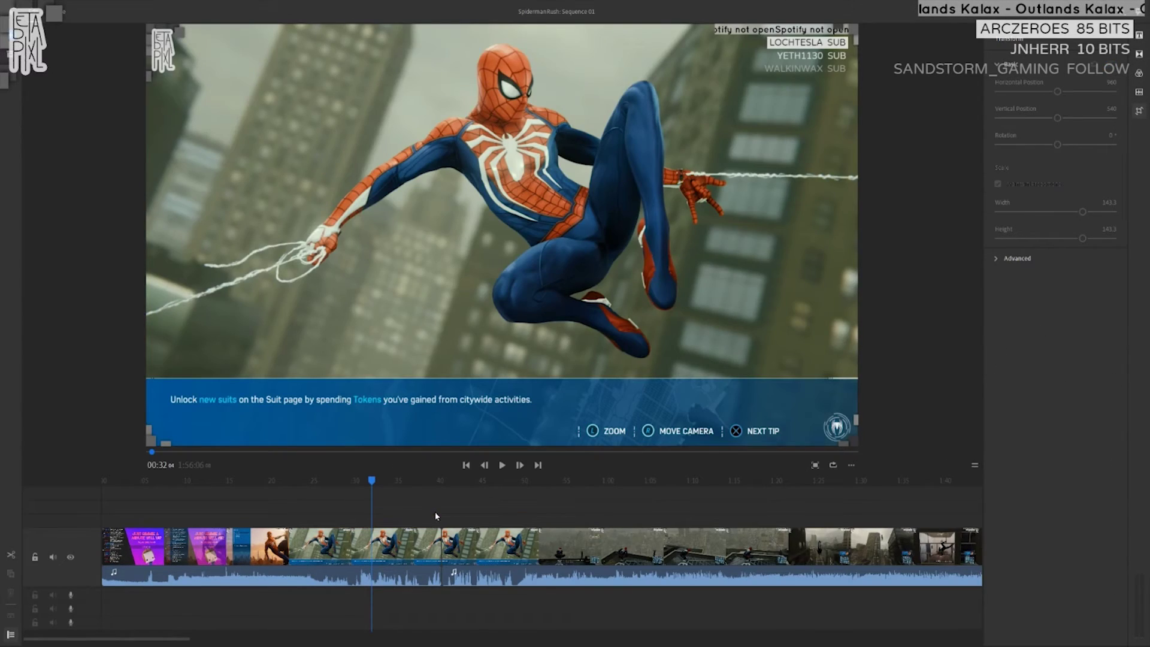
pyautogui.click(458, 553)
pyautogui.hotkey('ctrl', 'z')
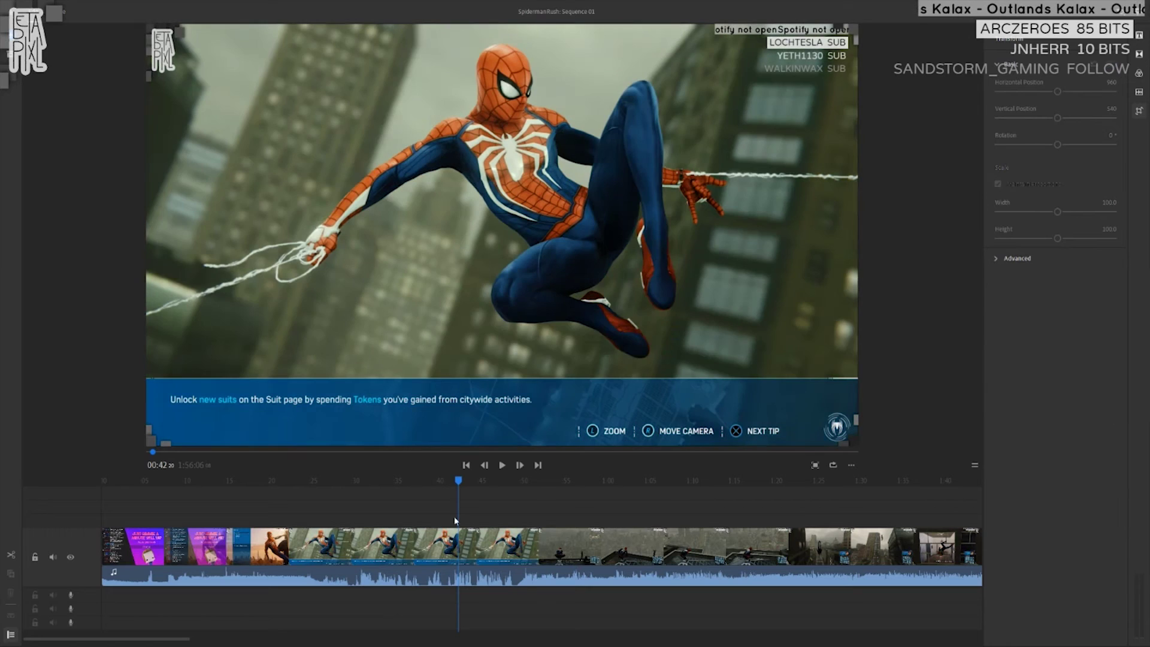
# - Reset the clip's basic colour adjustments and return to the colour presets
pyautogui.click(446, 545)
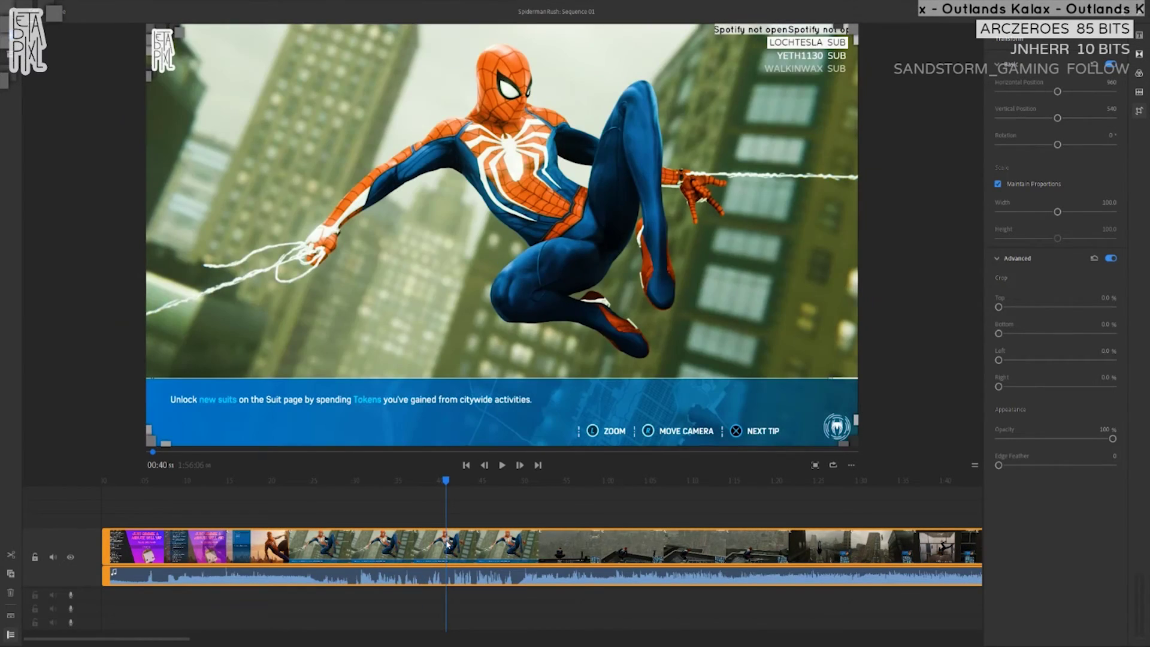
pyautogui.click(461, 543)
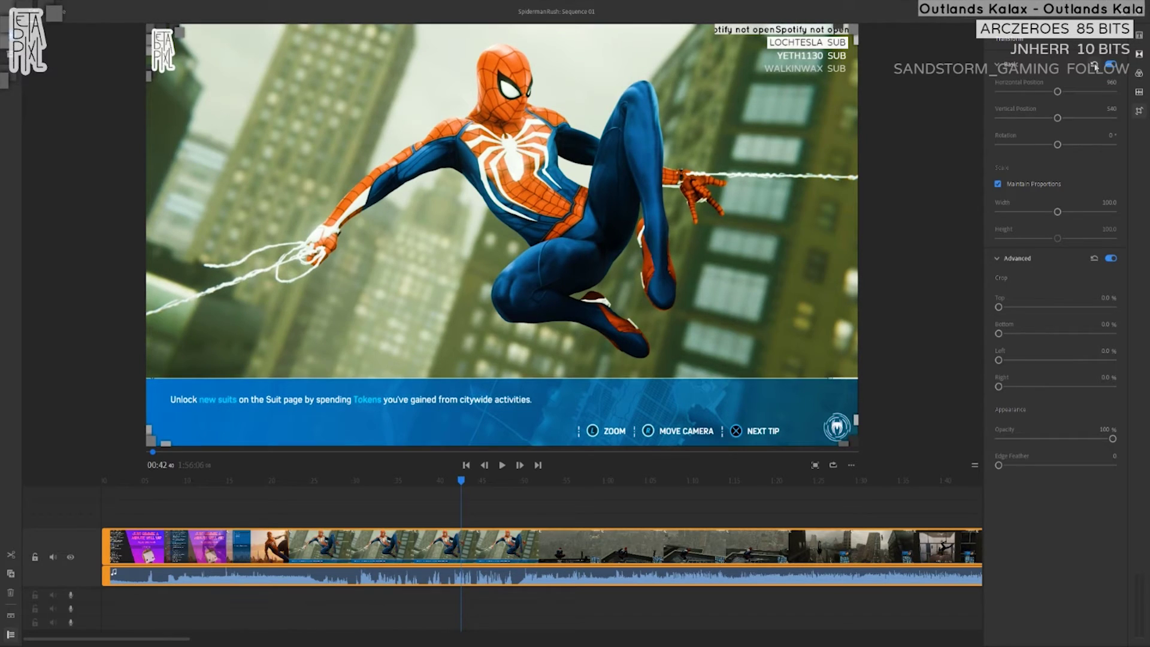
pyautogui.click(1138, 73)
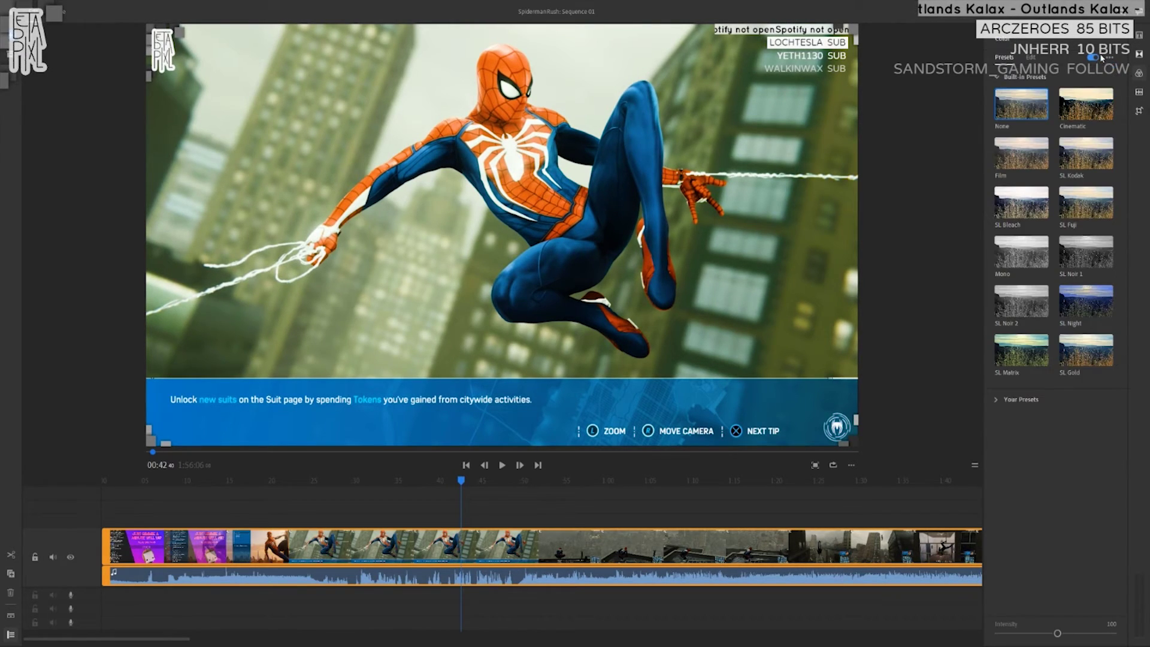
pyautogui.click(1031, 57)
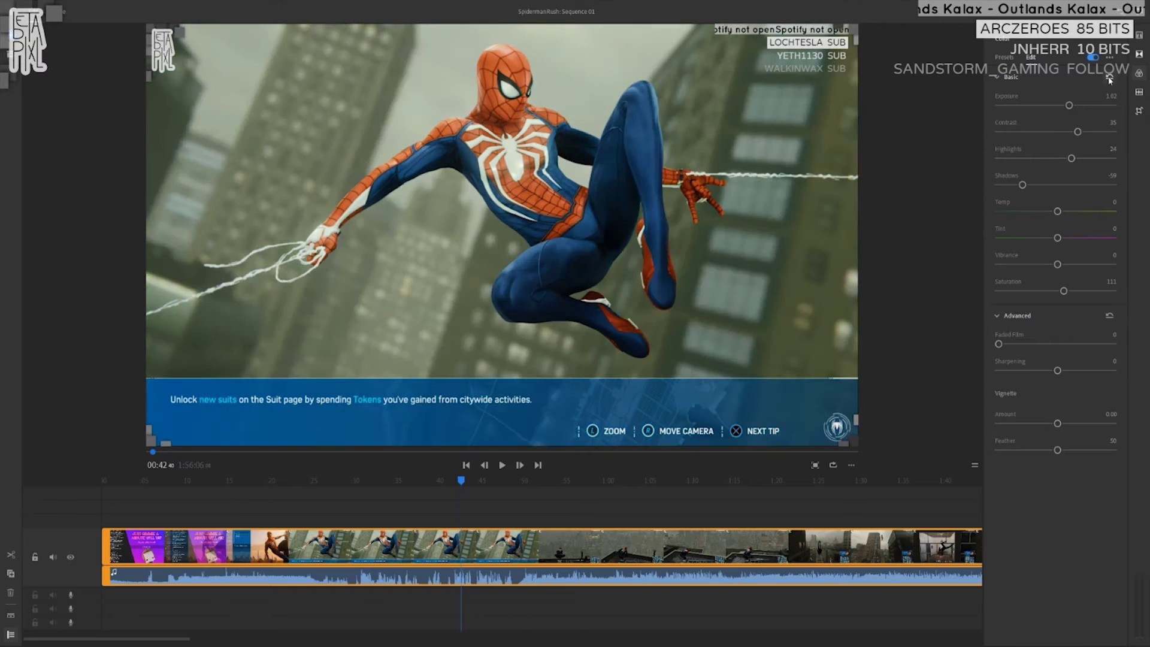
pyautogui.click(1011, 58)
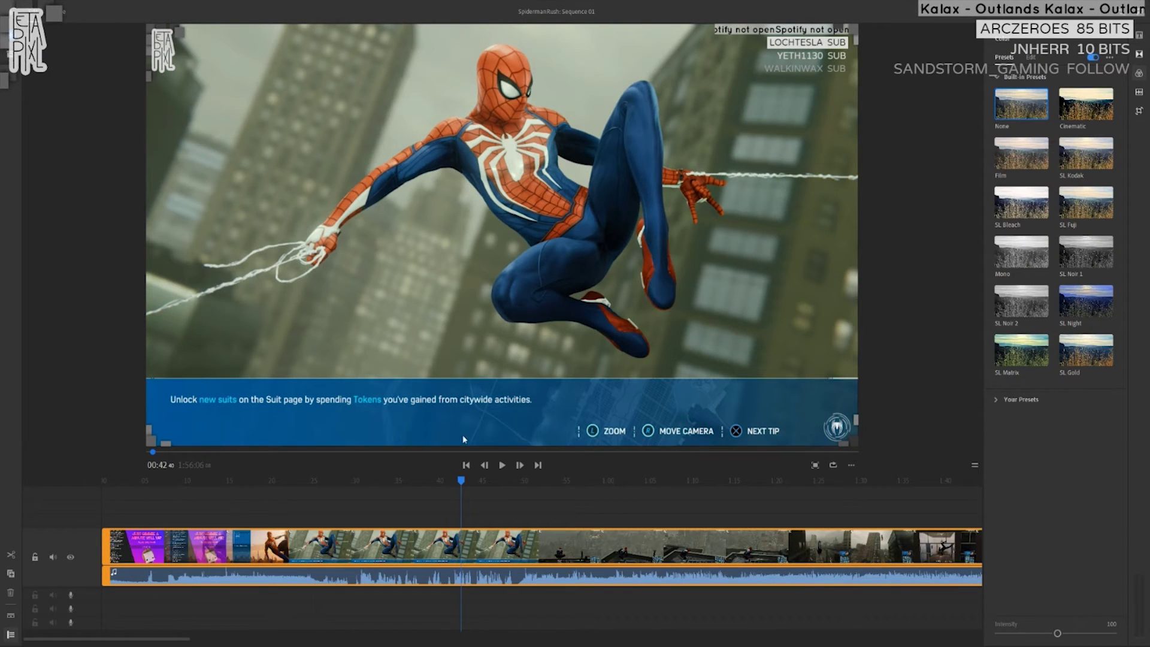
# - View the clip at about 0:09 and 0:25 with its transform settings shown
pyautogui.moveTo(442, 483); pyautogui.dragTo(184, 500)
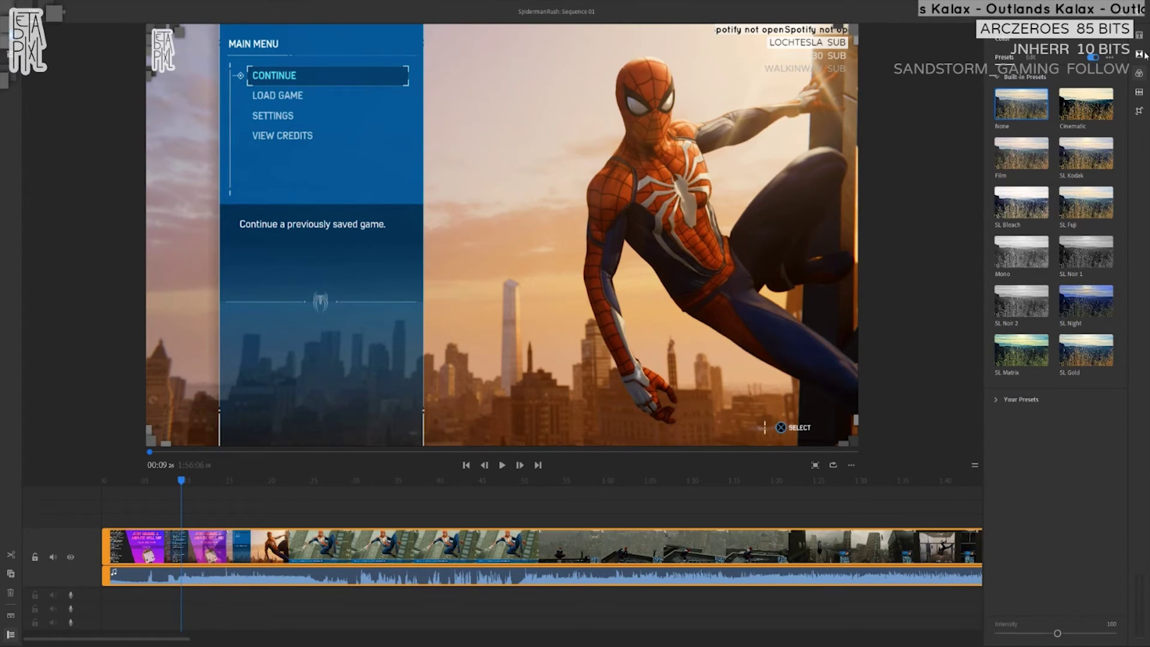
pyautogui.click(1139, 110)
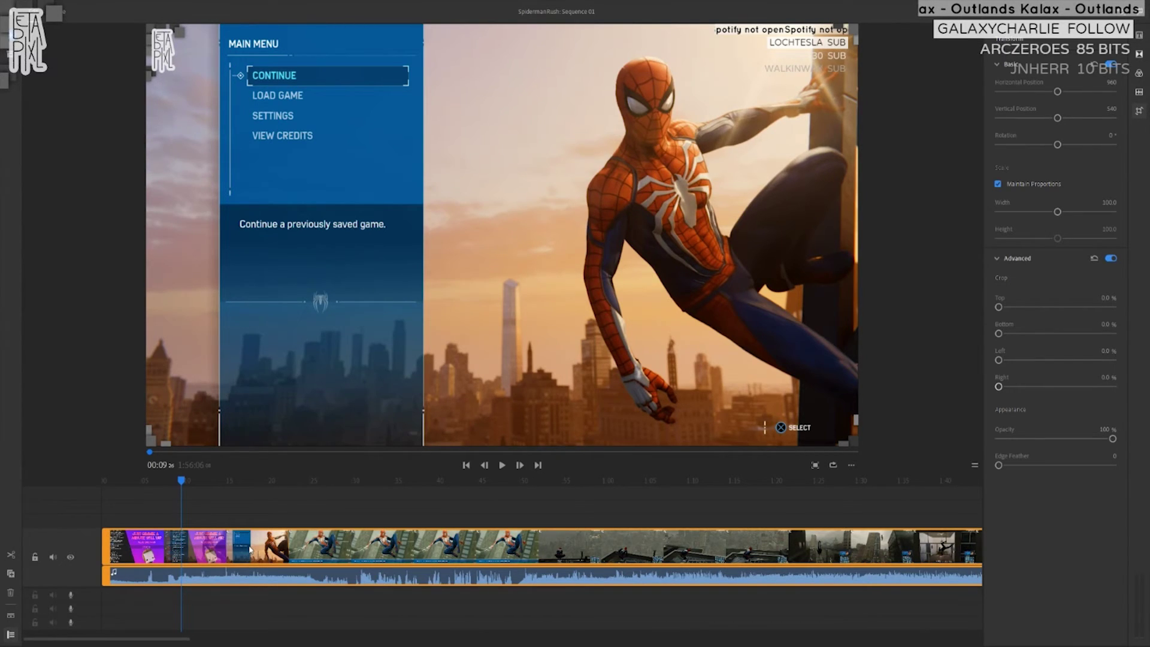
pyautogui.click(317, 544)
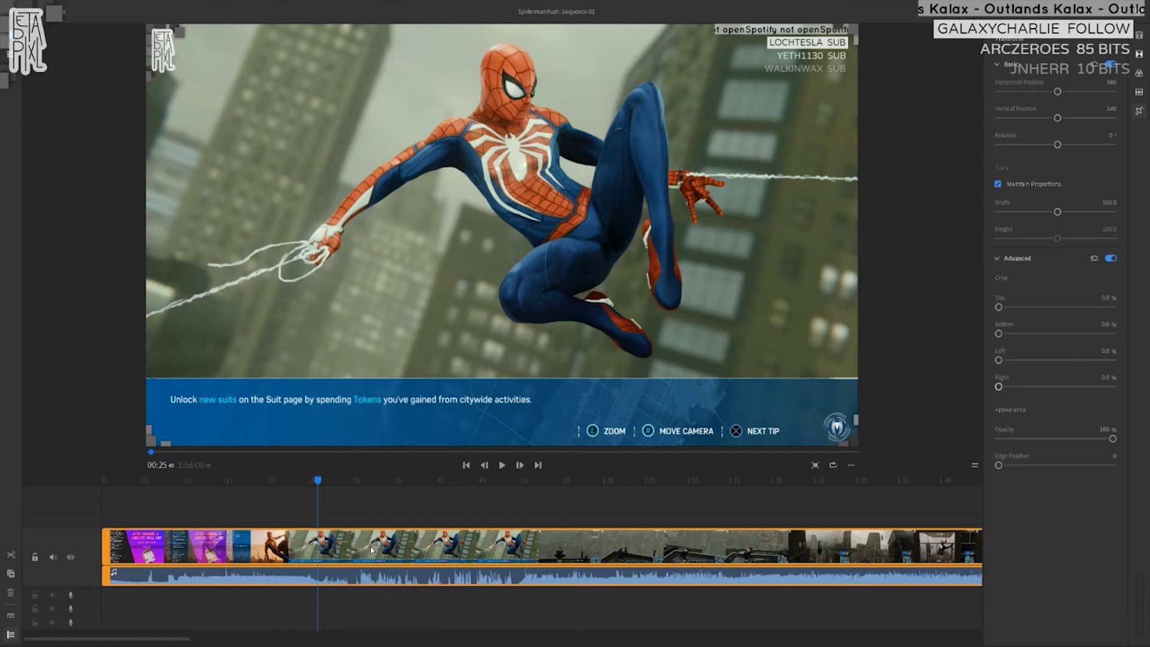
# - Open the clip's audio settings and examine its channels and advanced audio options
pyautogui.click(1140, 92)
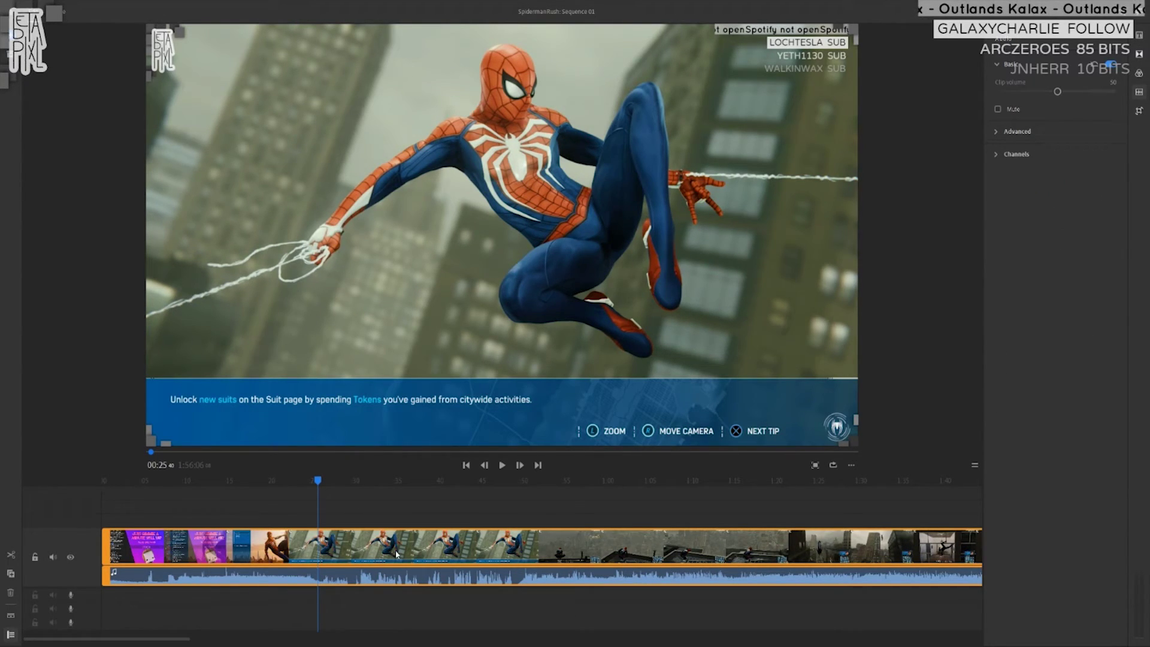
pyautogui.click(438, 542)
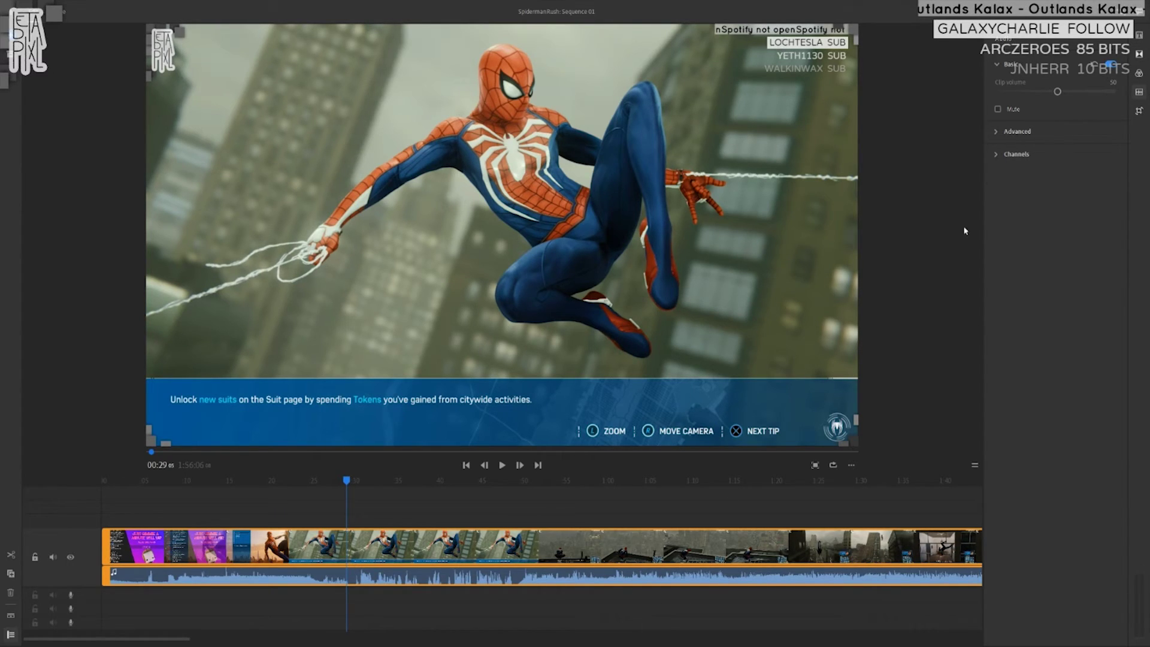
pyautogui.click(996, 154)
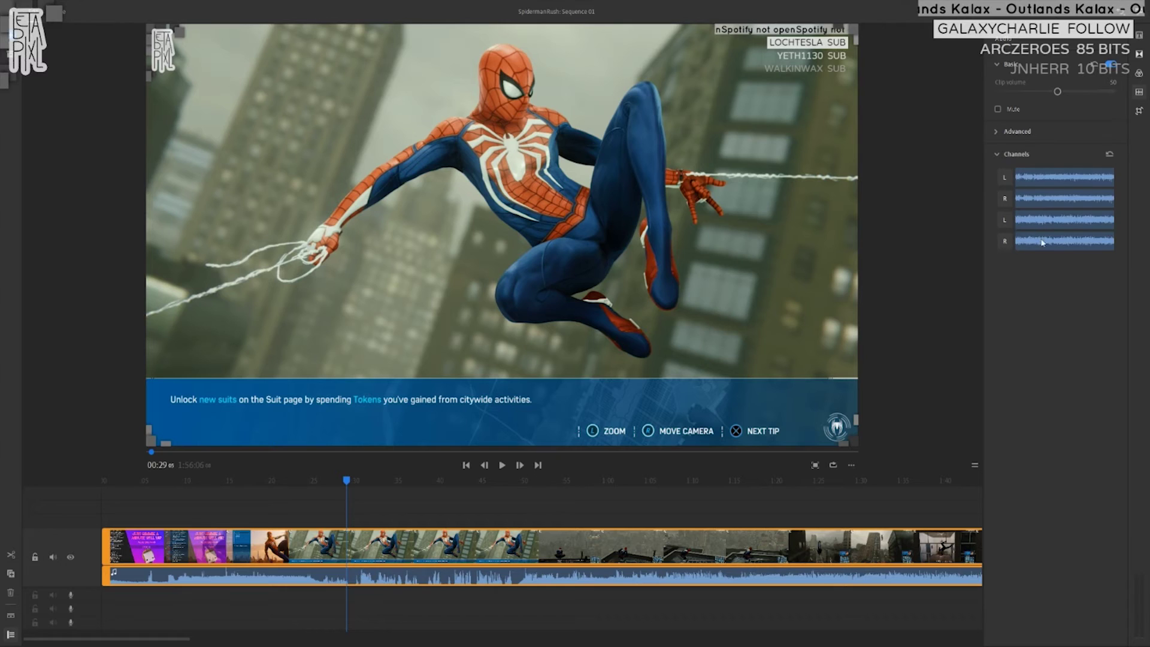
pyautogui.click(1018, 131)
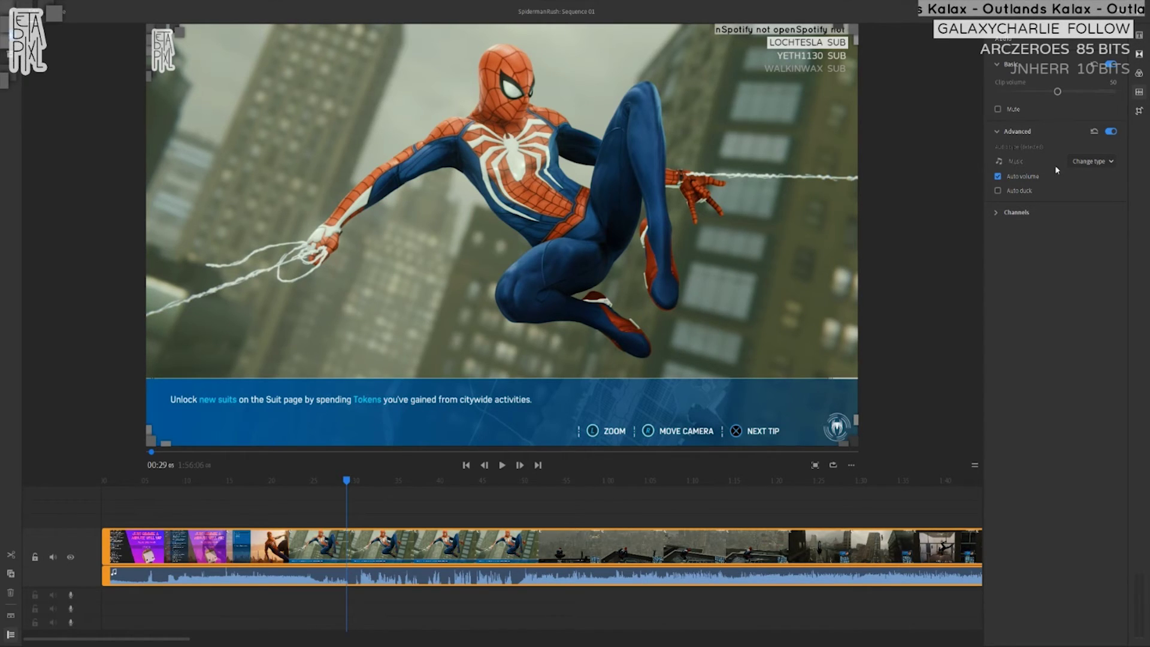
# - Set the clip's audio type to Voice, with background noise reduction at intensity about 3 and clip volume at 60
pyautogui.click(1096, 162)
pyautogui.click(1094, 176)
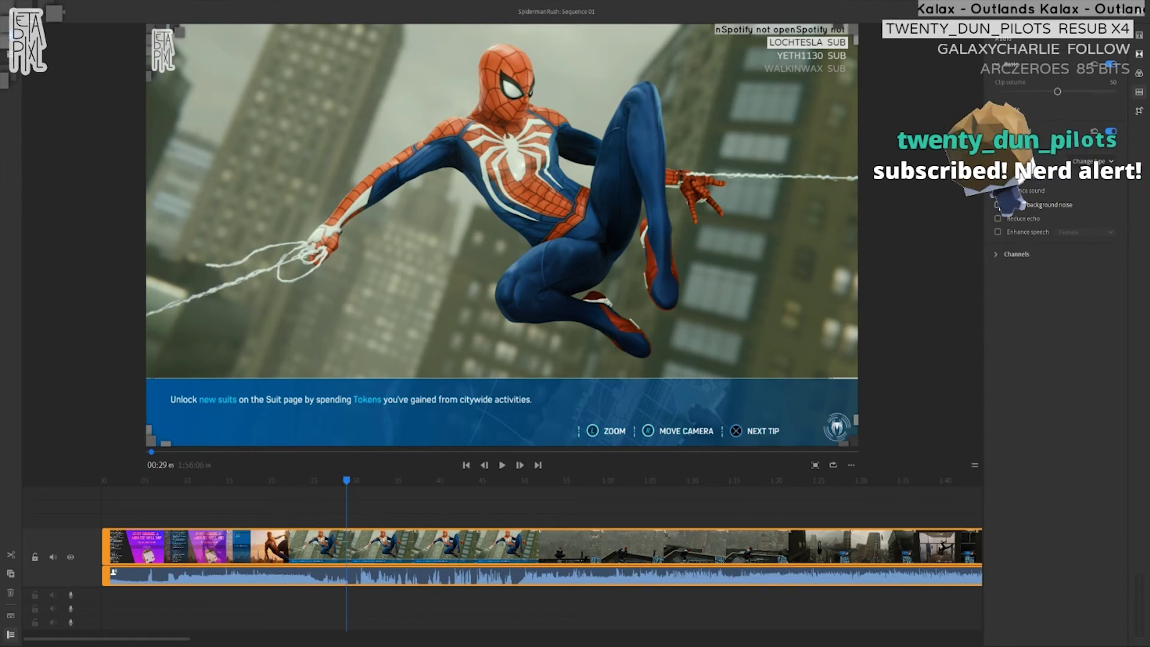
pyautogui.click(1036, 205)
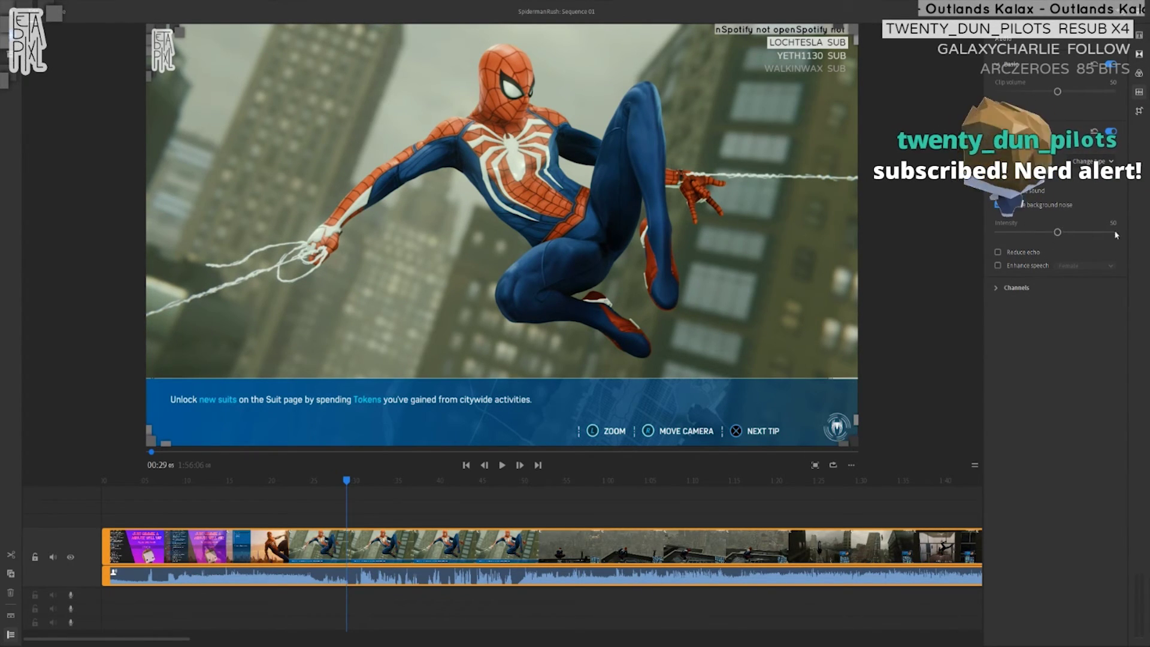
pyautogui.moveTo(1055, 236); pyautogui.dragTo(1001, 238)
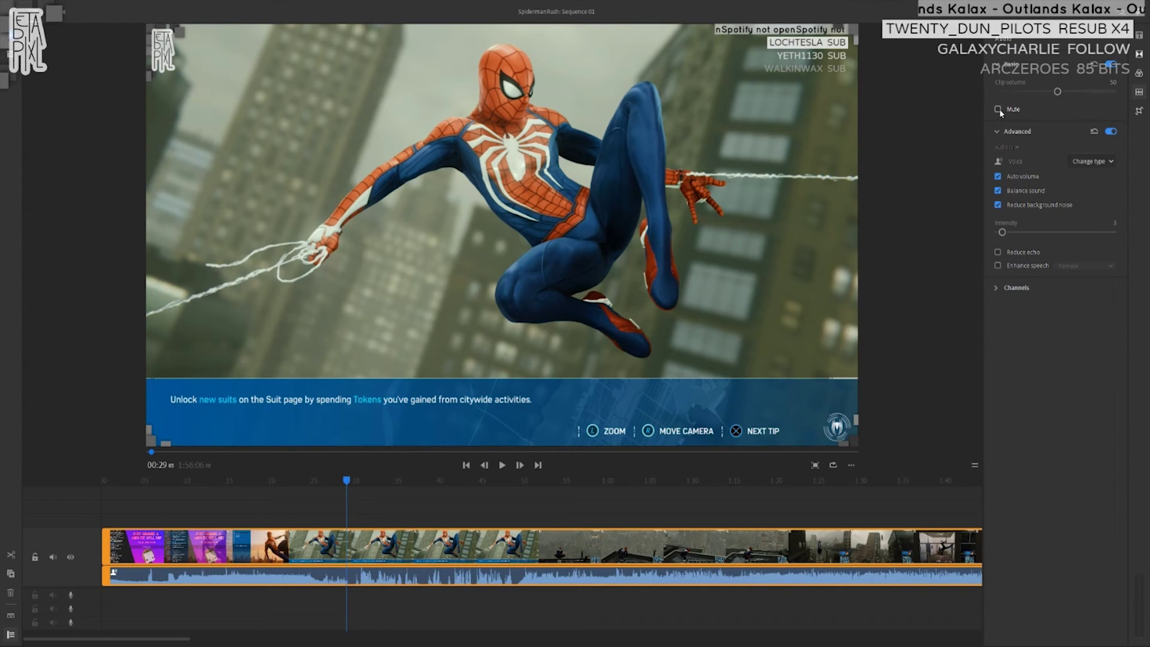
pyautogui.click(1066, 92)
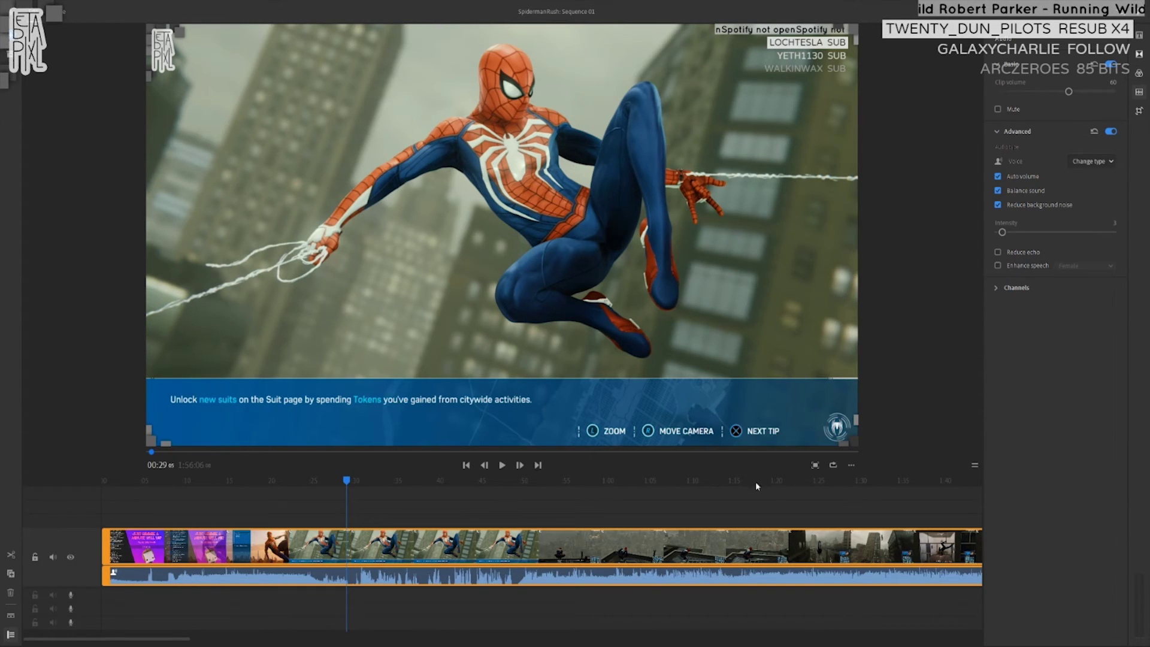
# - Try a short playback at Low preview quality and restore the preview quality to Medium
pyautogui.click(851, 465)
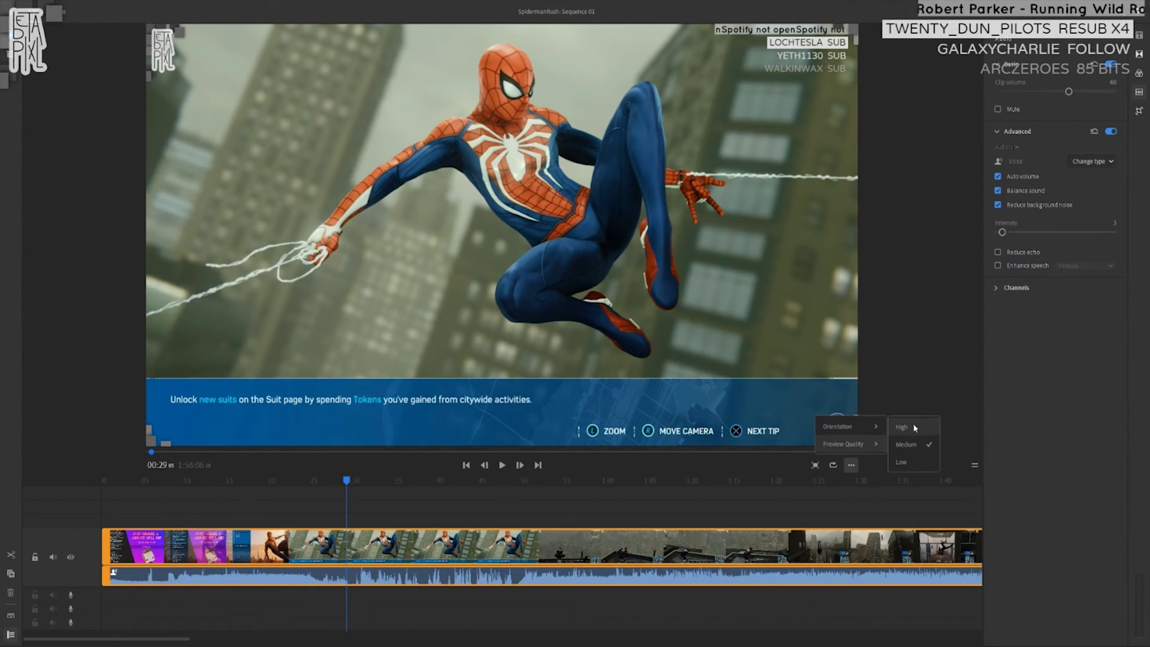
pyautogui.click(914, 462)
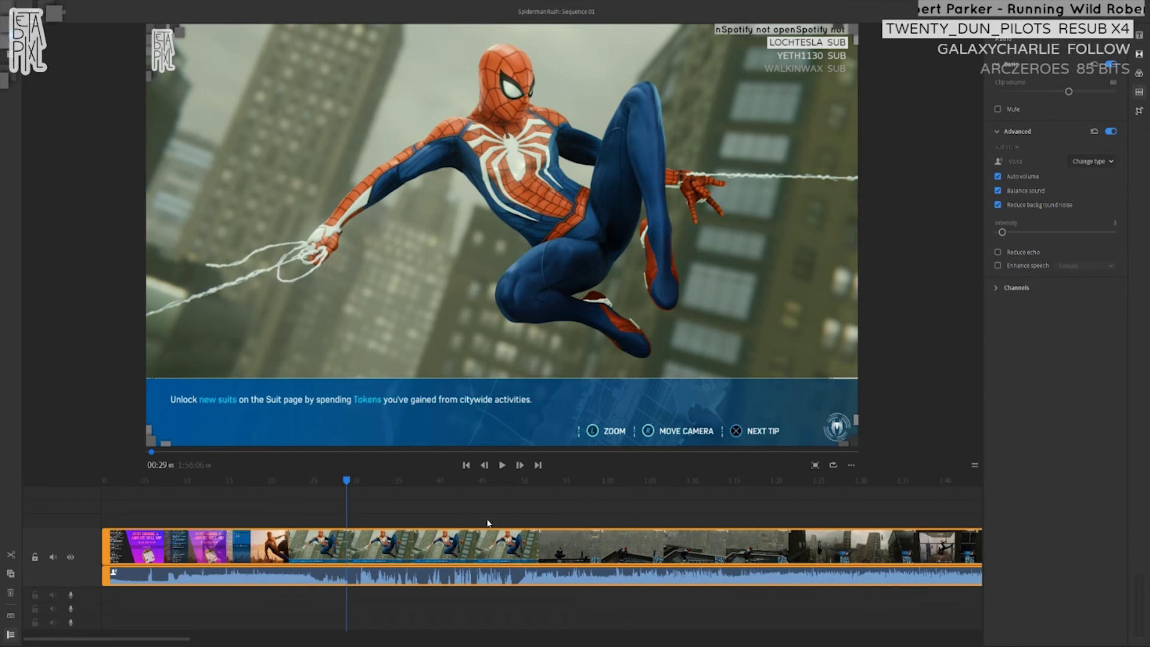
pyautogui.press('space')
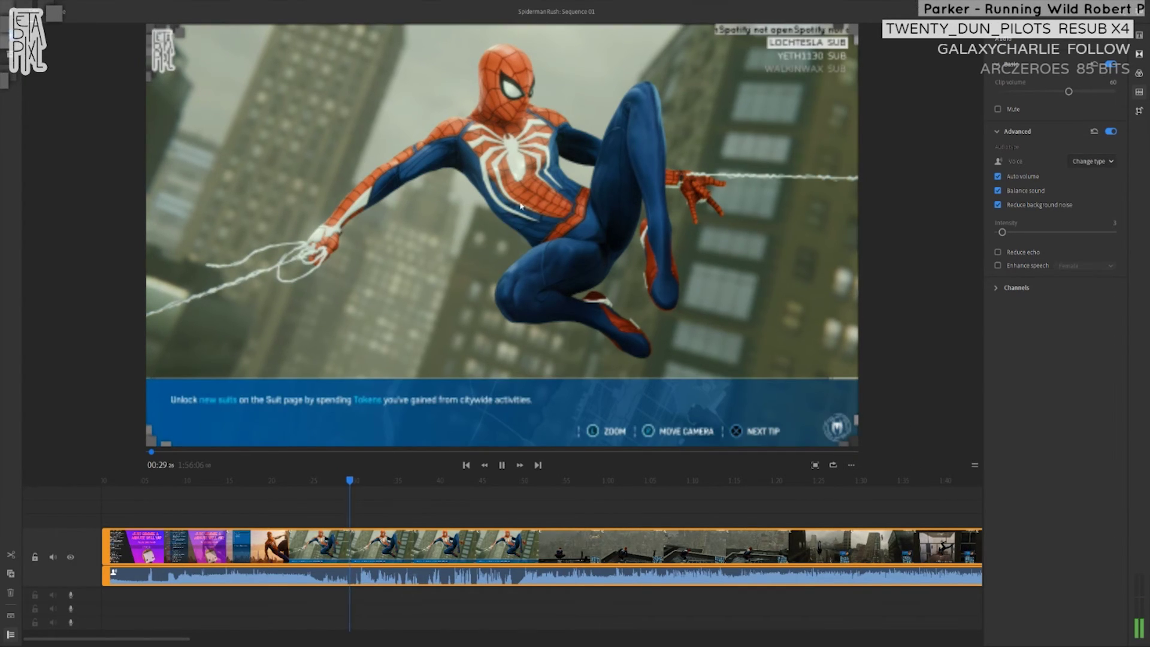
pyautogui.press('space')
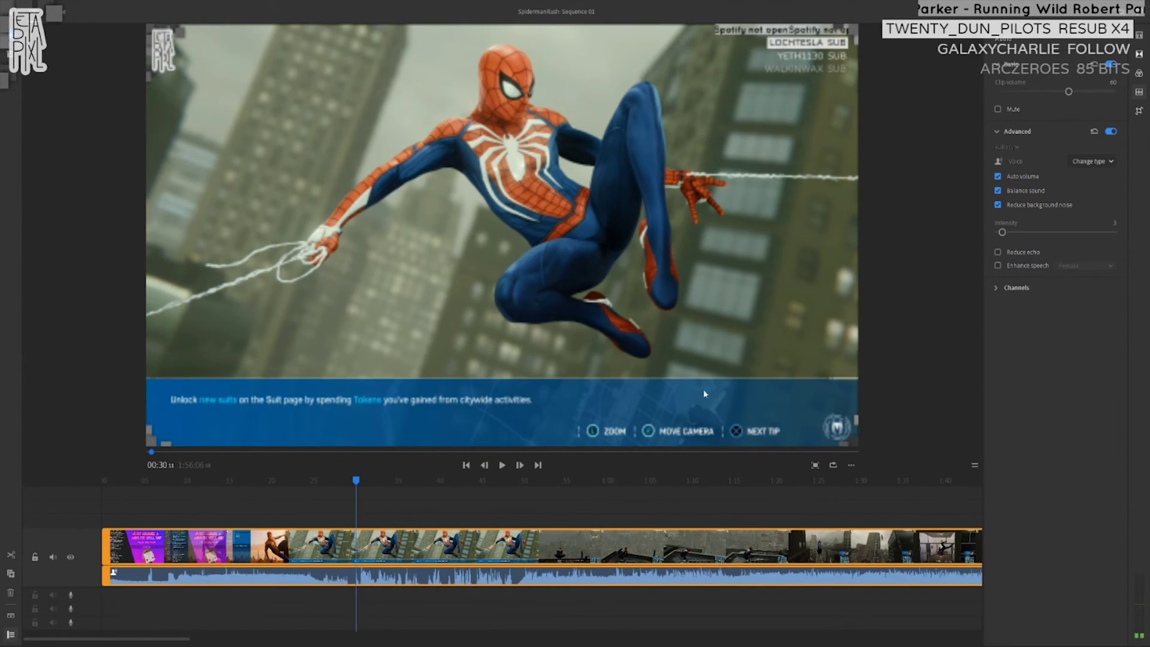
pyautogui.click(852, 465)
pyautogui.moveTo(867, 454)
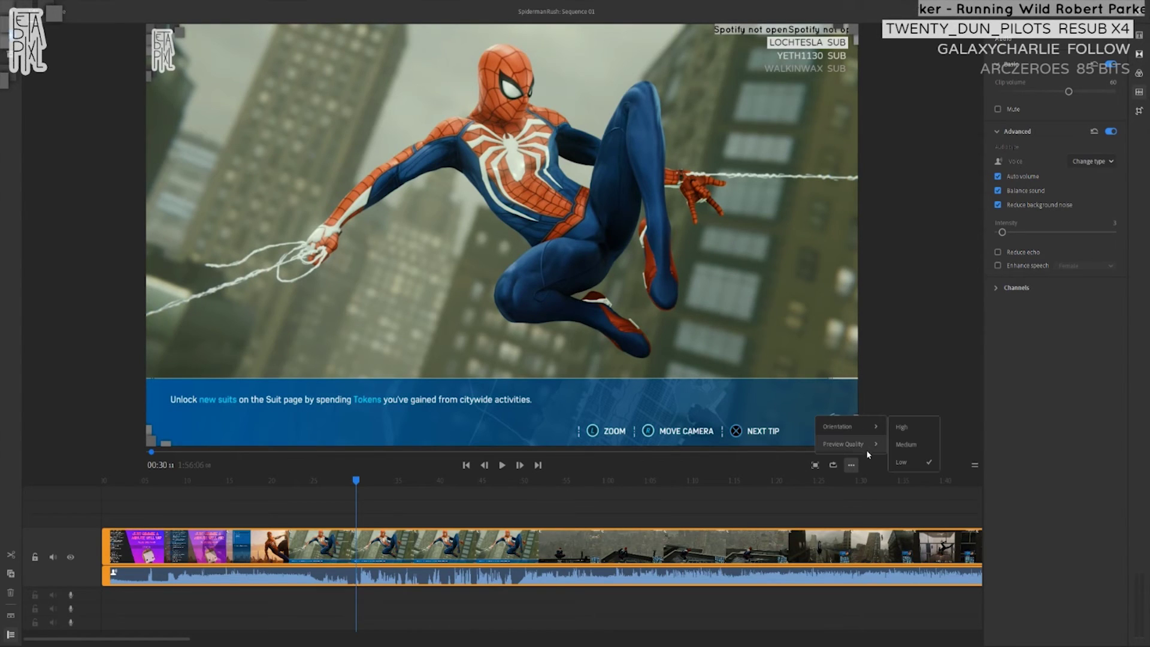
pyautogui.click(915, 439)
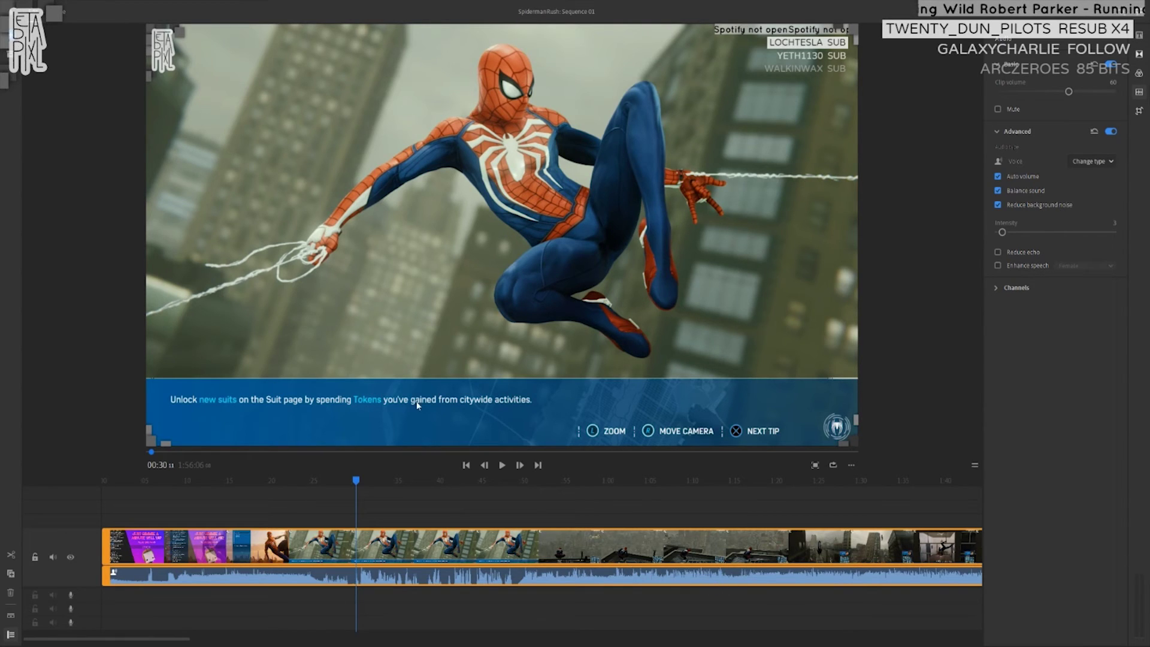
# - Open the export page, check the YouTube publishing destination and return to the local file export settings
pyautogui.click(60, 22)
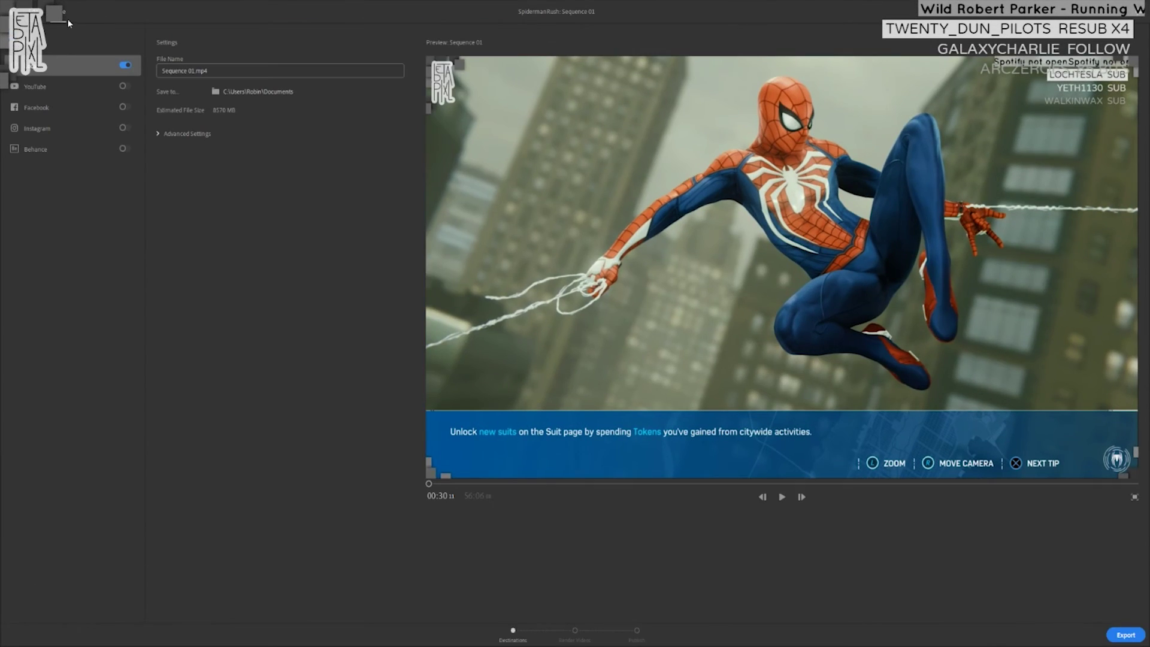
pyautogui.click(68, 20)
pyautogui.click(69, 250)
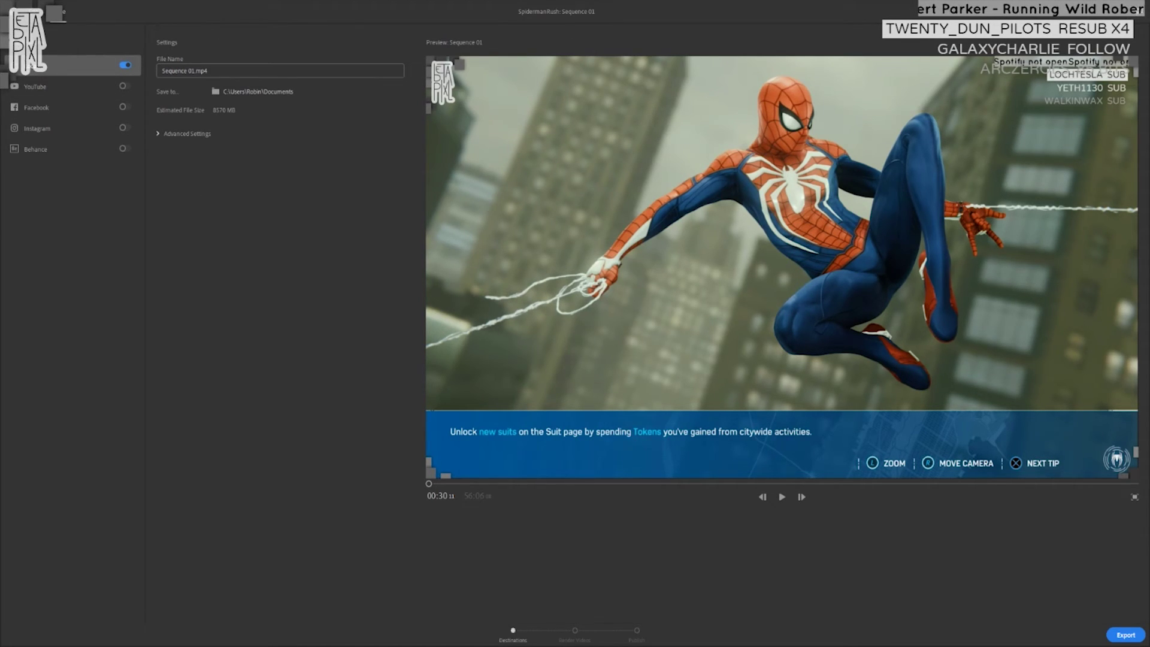
pyautogui.click(52, 90)
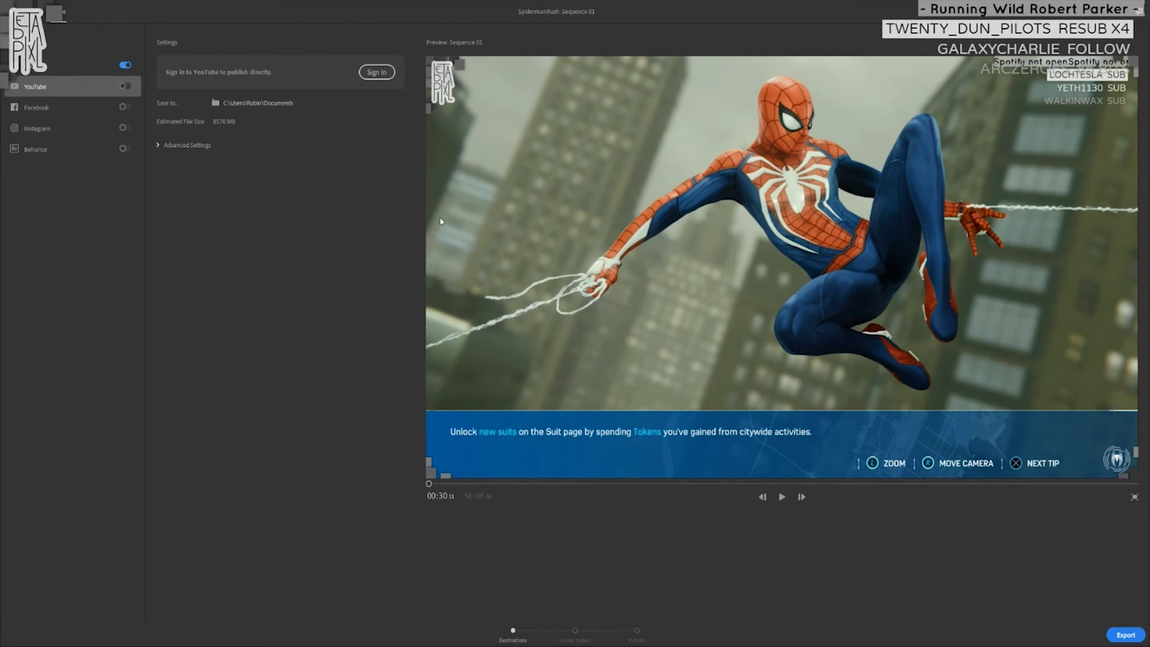
pyautogui.click(50, 68)
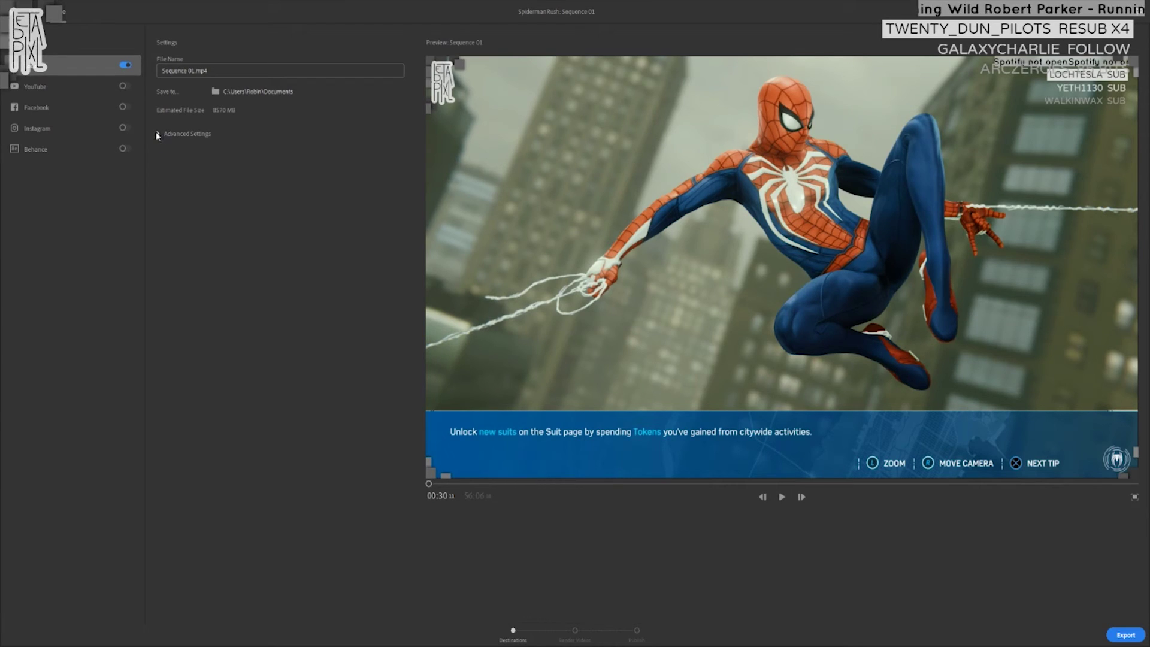
# - Expand the advanced export settings, try the YouTube 1080p Full HD preset and return to the Automatic preset
pyautogui.click(159, 133)
pyautogui.click(242, 150)
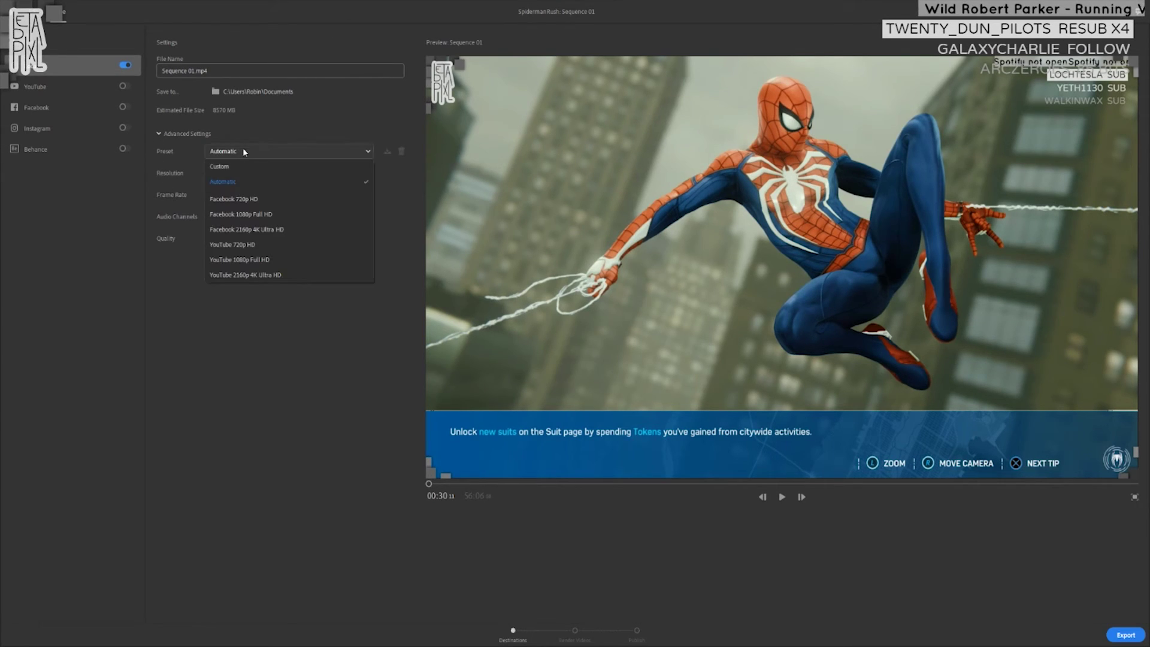
pyautogui.click(235, 264)
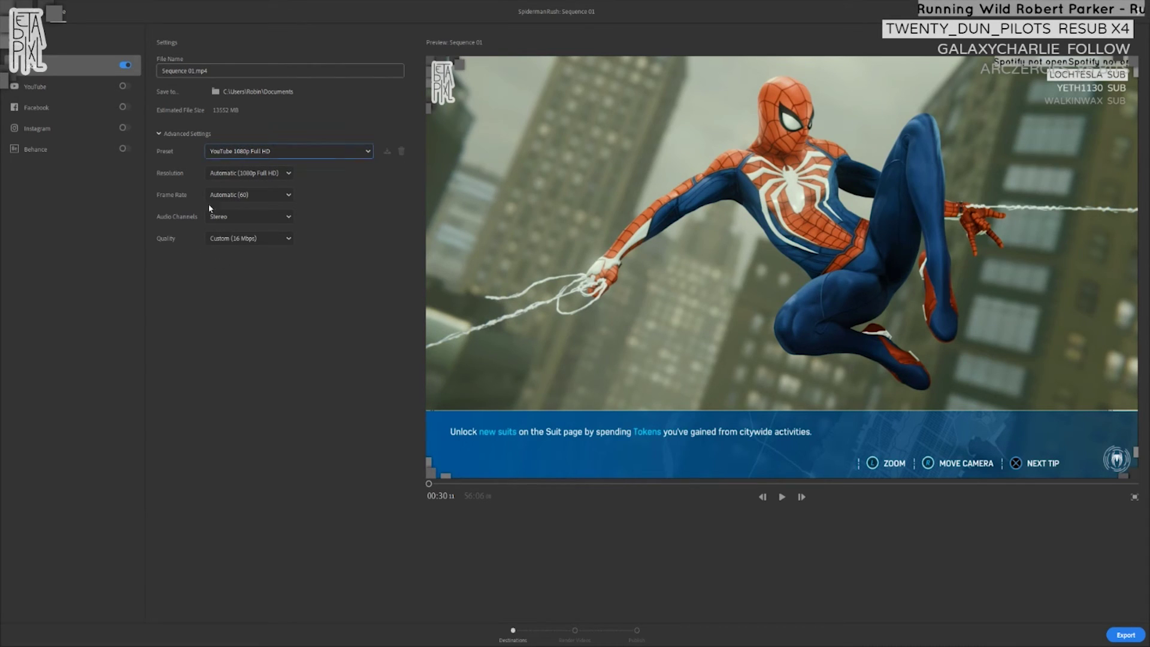
pyautogui.click(277, 151)
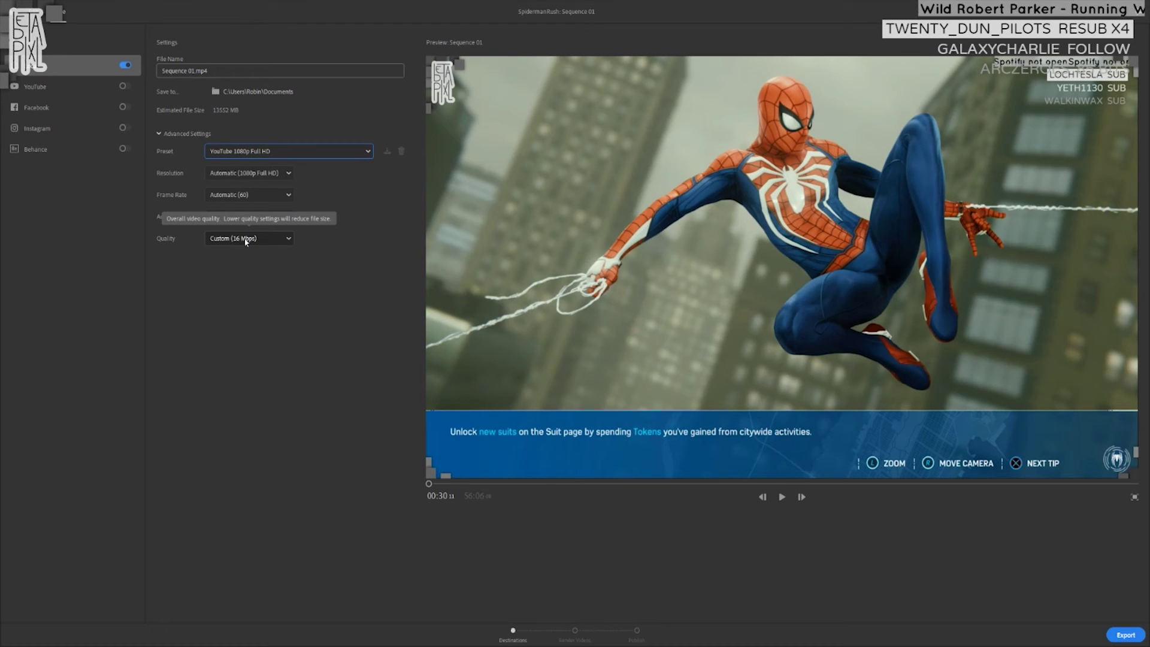
pyautogui.click(283, 152)
pyautogui.click(278, 153)
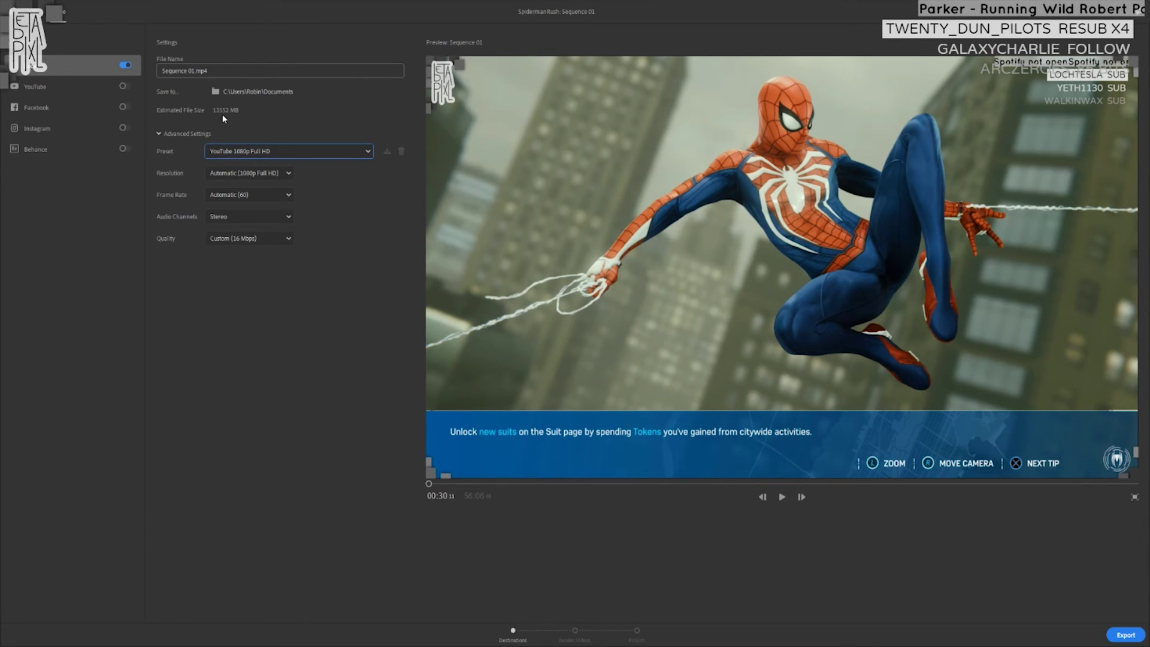
pyautogui.click(278, 149)
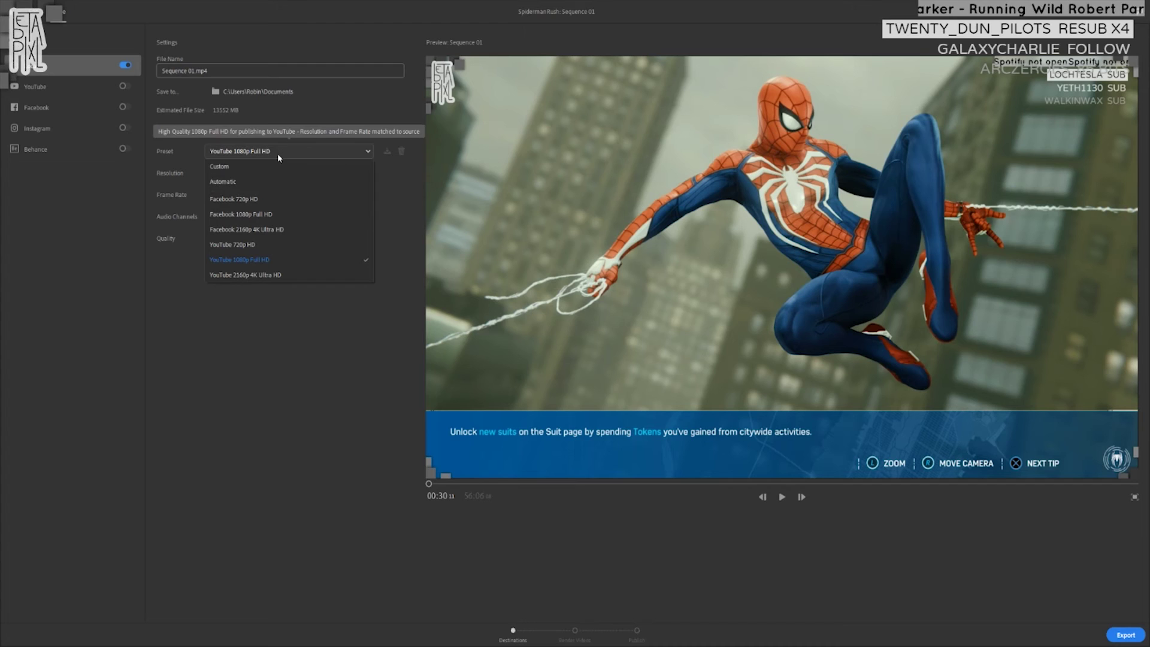
pyautogui.click(221, 179)
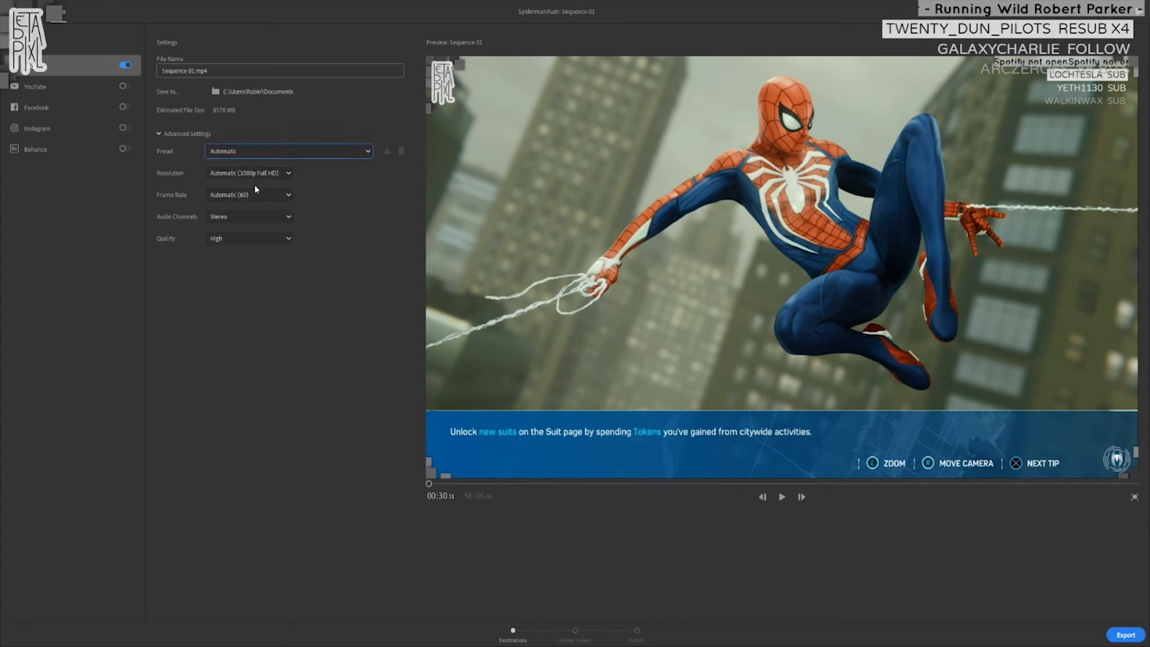
# - Check the export quality options, choose the YouTube 1080p Full HD preset and leave the export page
pyautogui.click(241, 239)
pyautogui.click(240, 234)
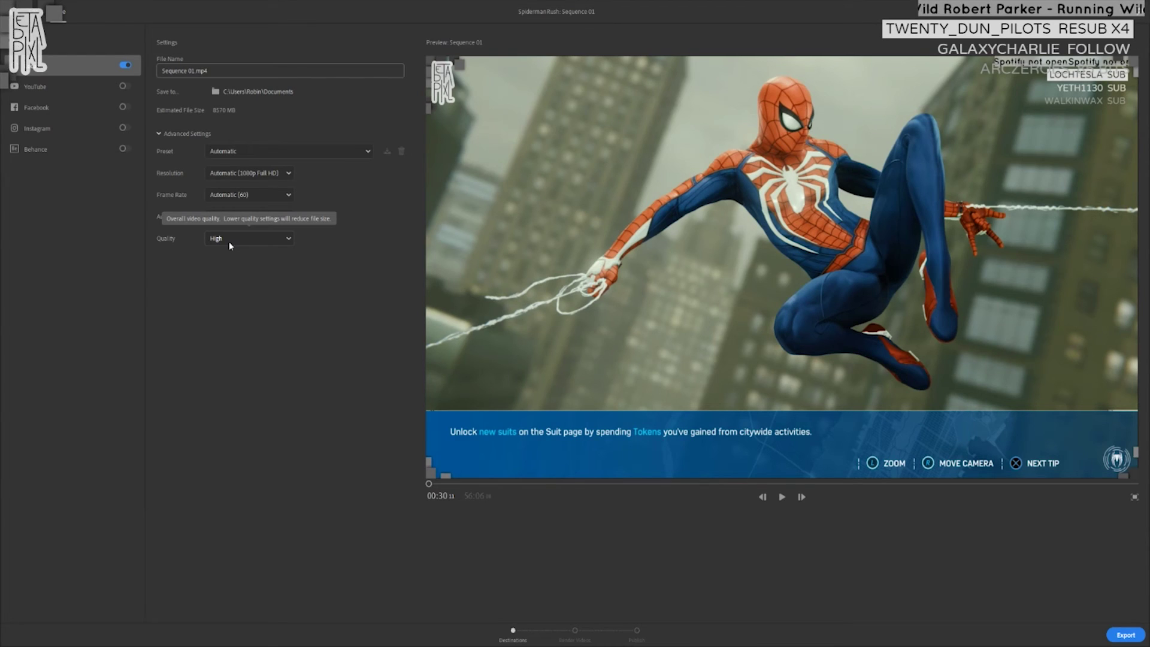
pyautogui.click(230, 243)
pyautogui.click(237, 236)
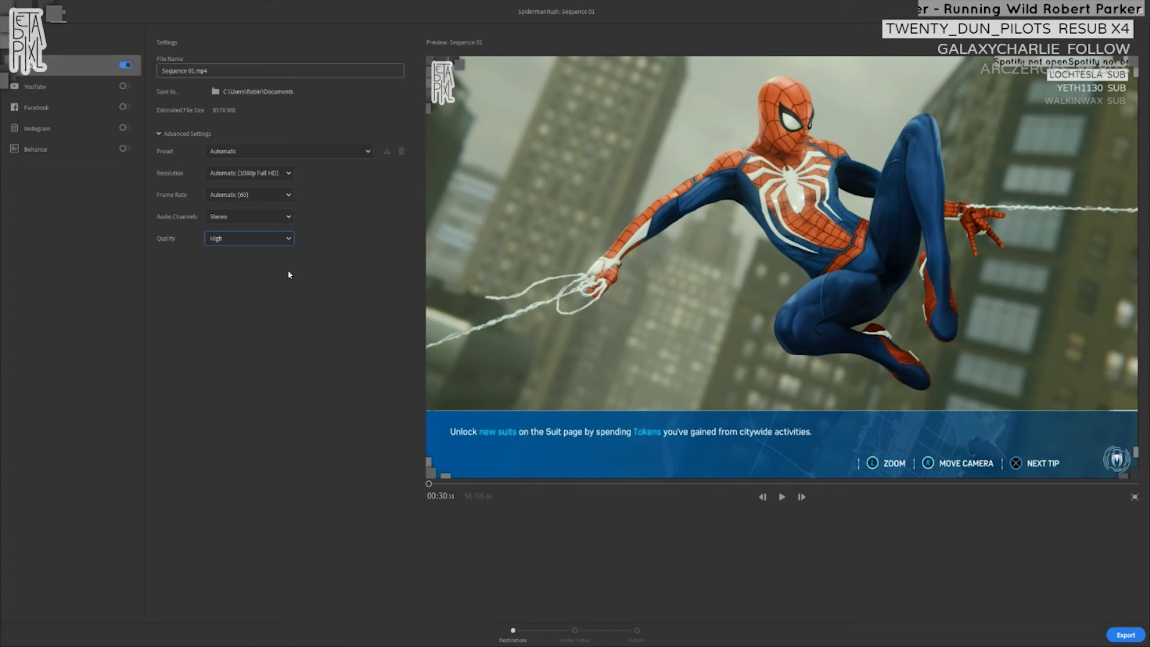
pyautogui.click(276, 239)
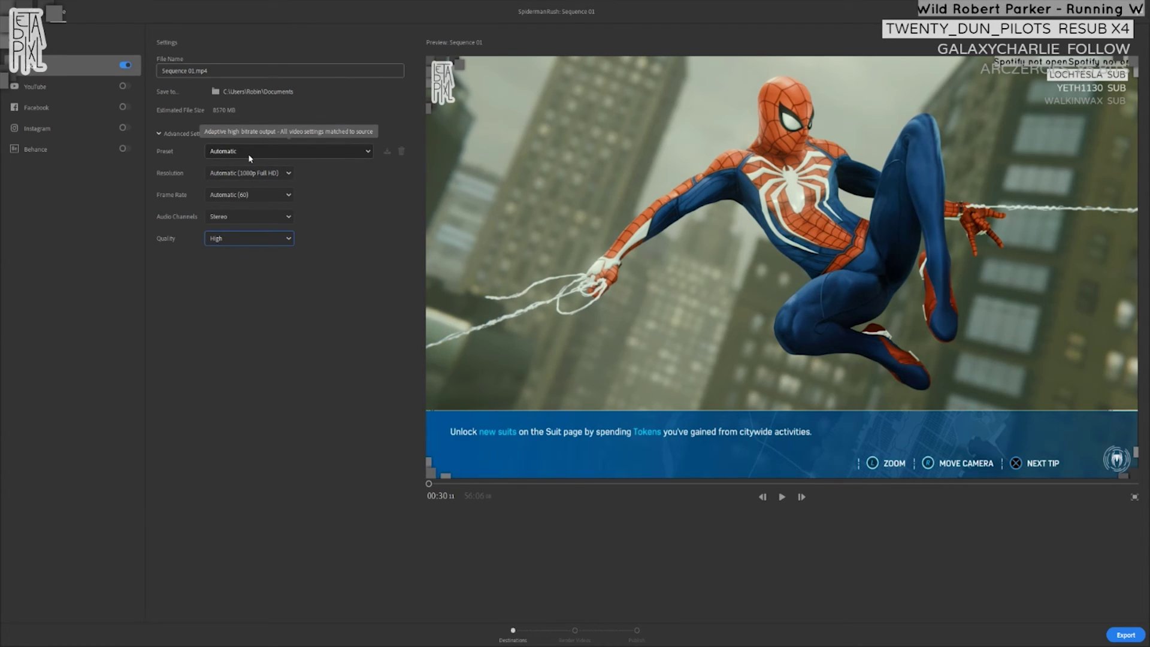
pyautogui.click(268, 150)
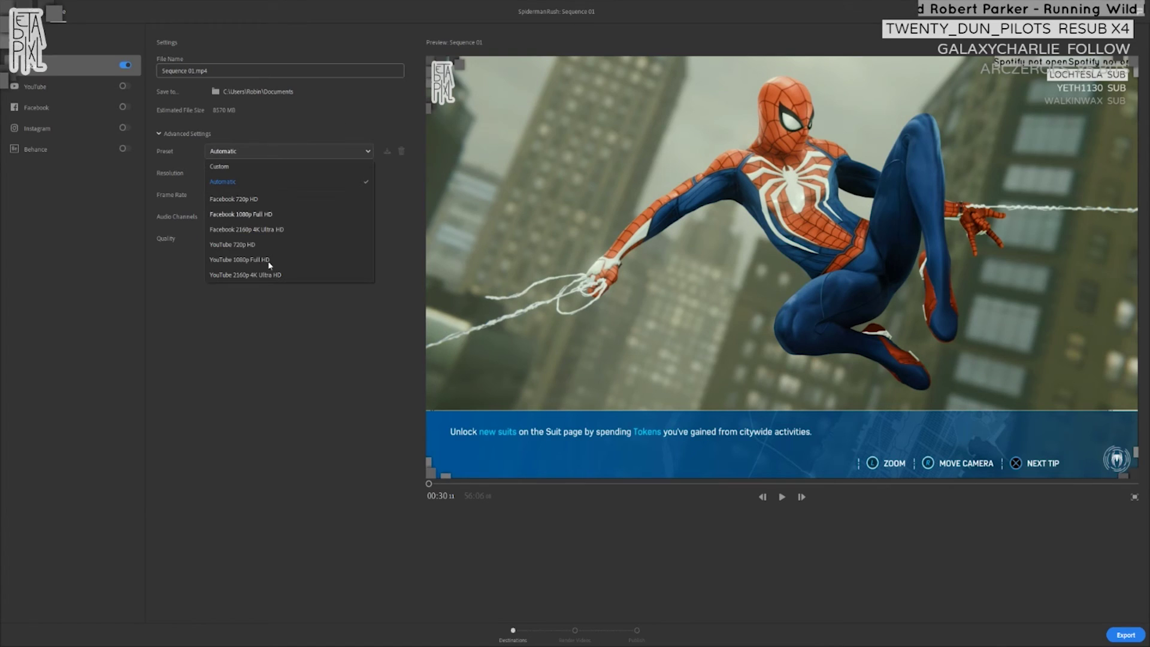
pyautogui.click(238, 259)
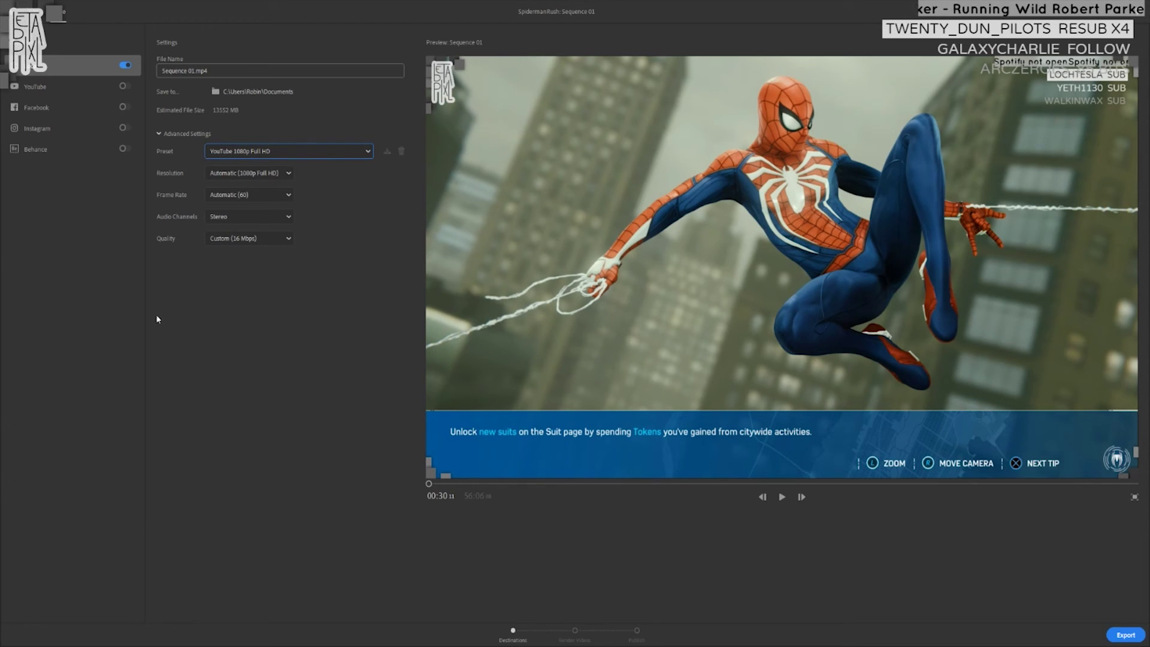
pyautogui.click(33, 12)
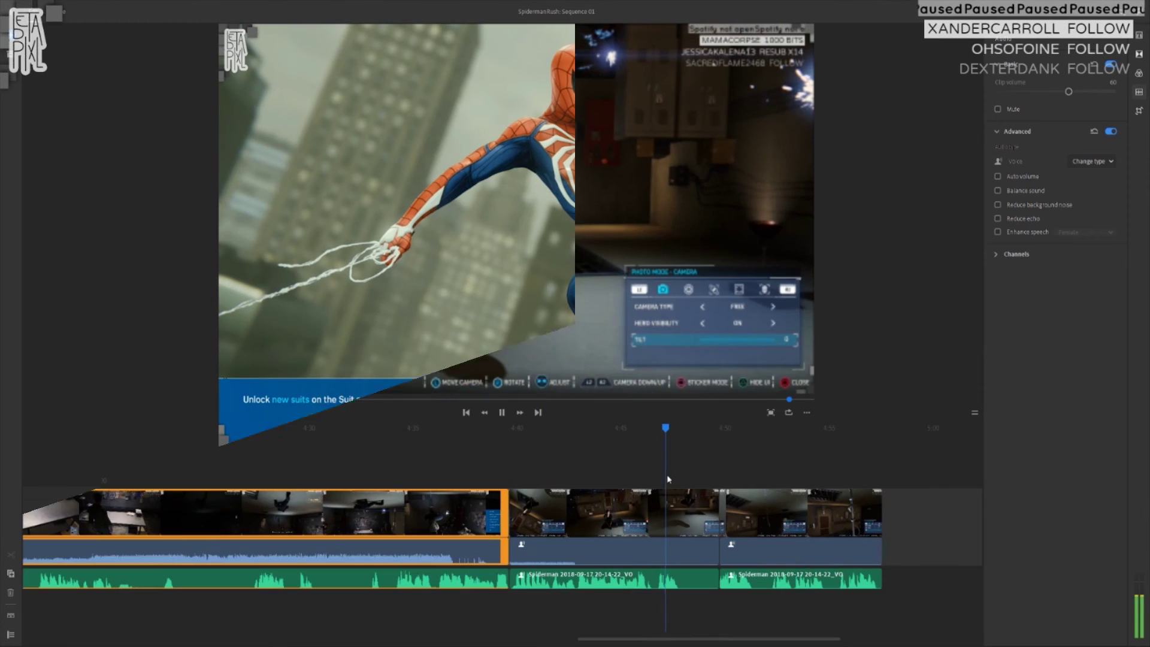
# - Shorten the second-to-last timeline clip so it ends at about 4:48, and play from just before the cut
pyautogui.click(701, 513)
pyautogui.moveTo(717, 513); pyautogui.dragTo(678, 509)
pyautogui.click(658, 430)
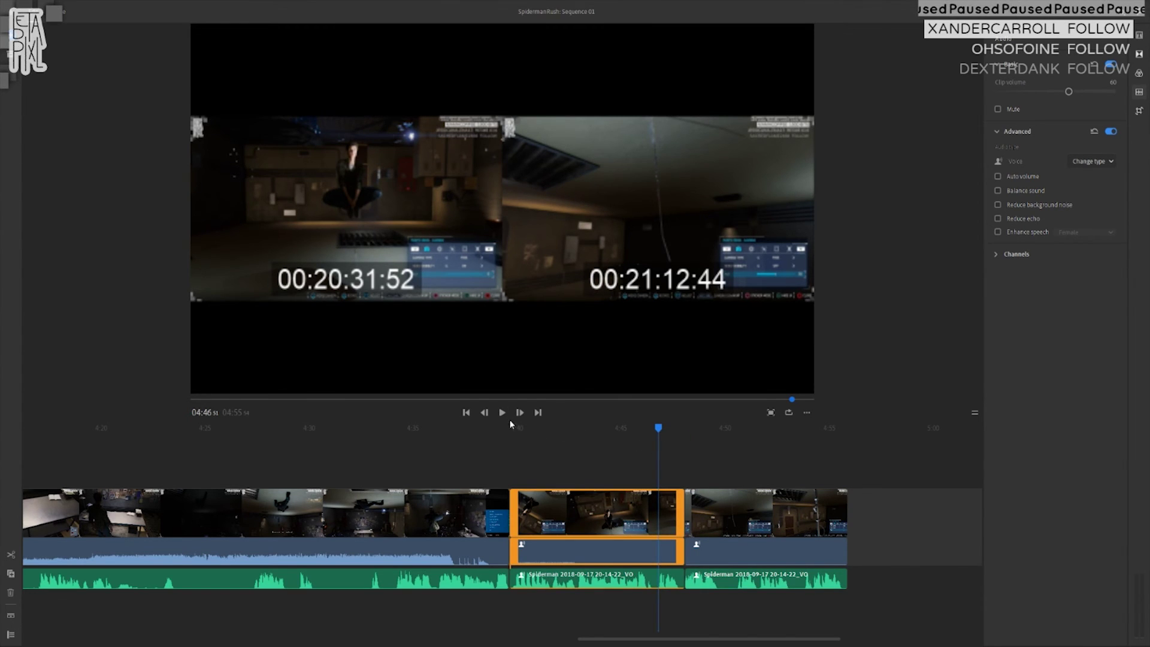
pyautogui.press('space')
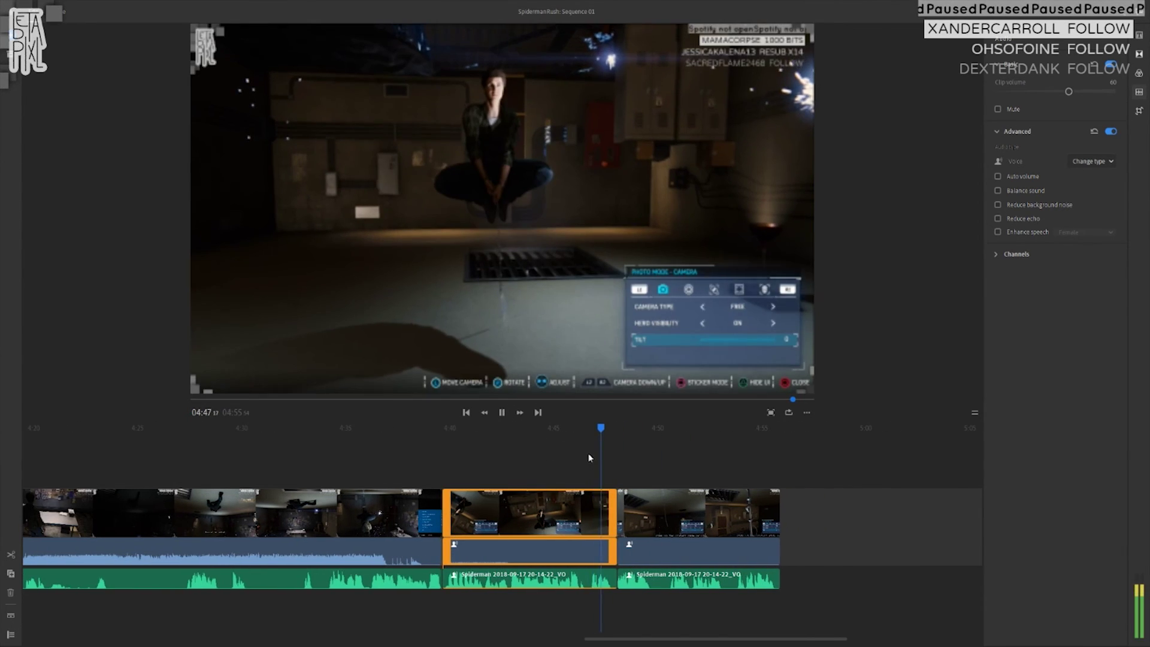
# - Trim a little more off the second-to-last clip's end and replay the cut from about 4:46
pyautogui.moveTo(617, 509); pyautogui.dragTo(603, 508)
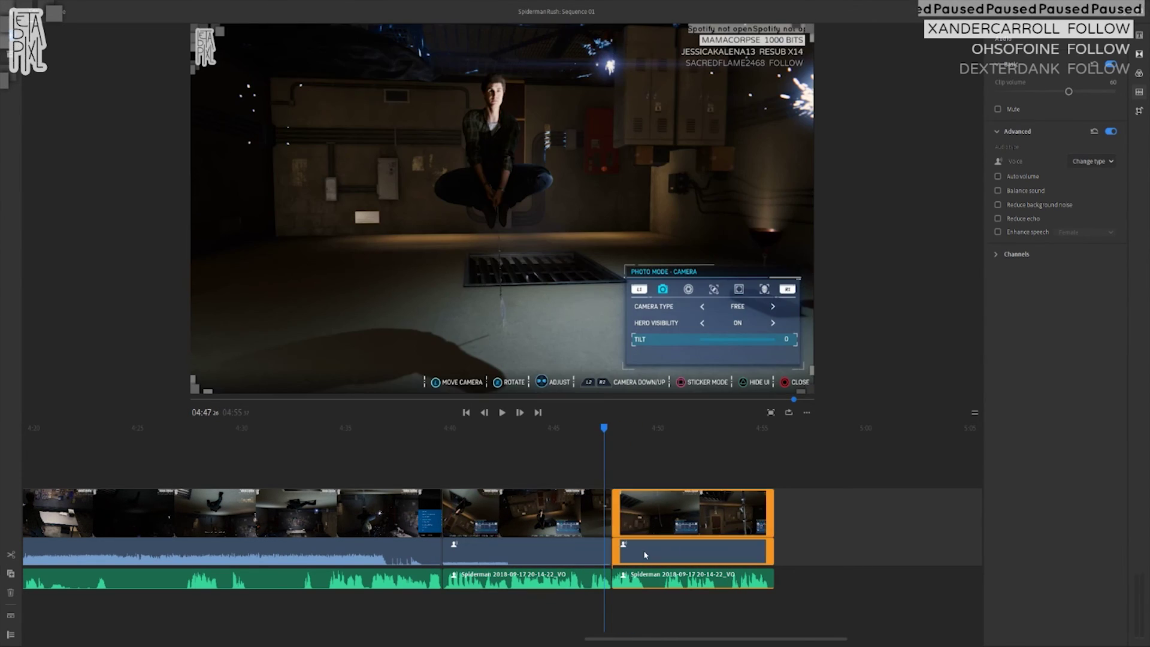
pyautogui.click(643, 550)
pyautogui.click(589, 433)
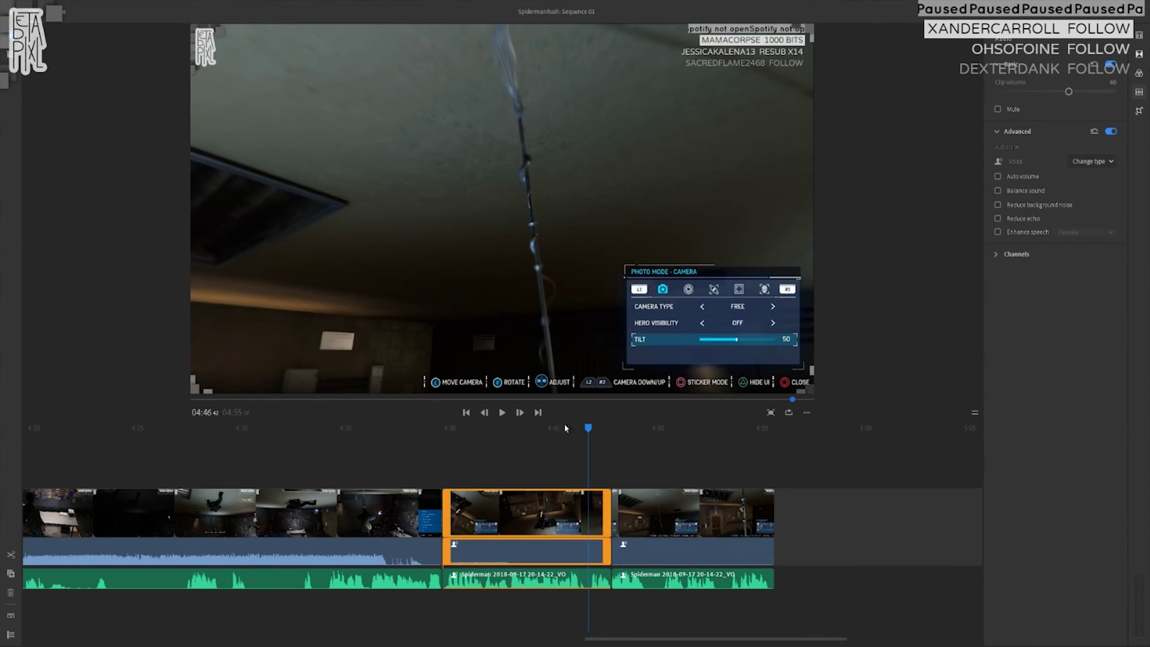
pyautogui.click(502, 412)
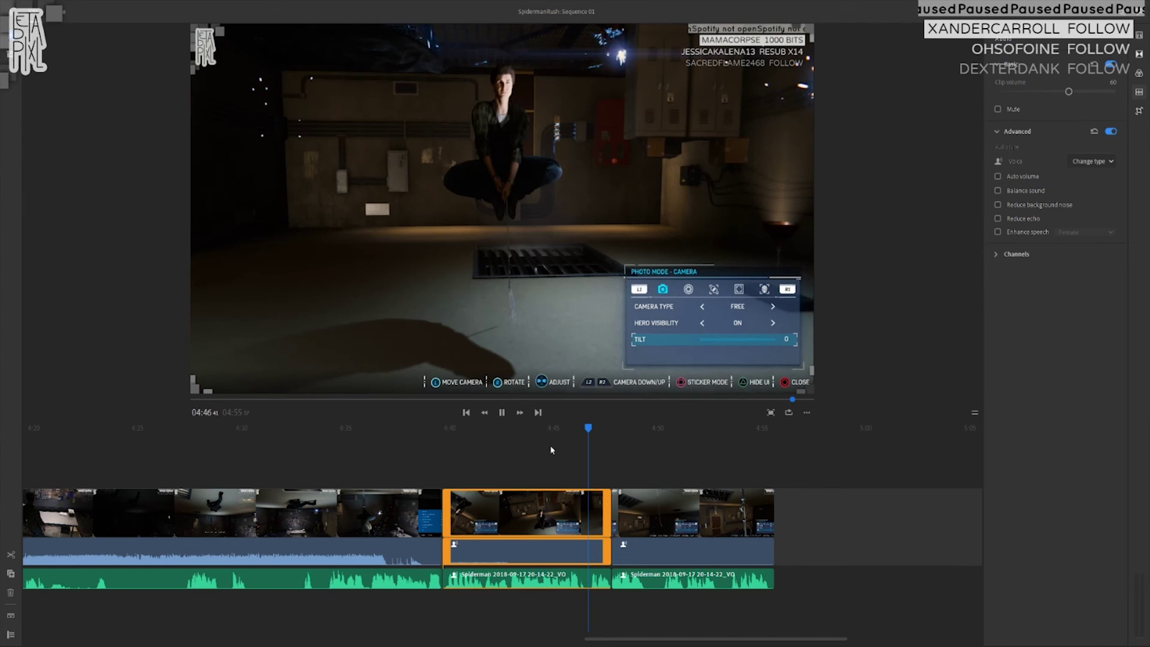
# - Add a Cross Dissolve transition at the cut between the last two timeline clips
pyautogui.click(584, 430)
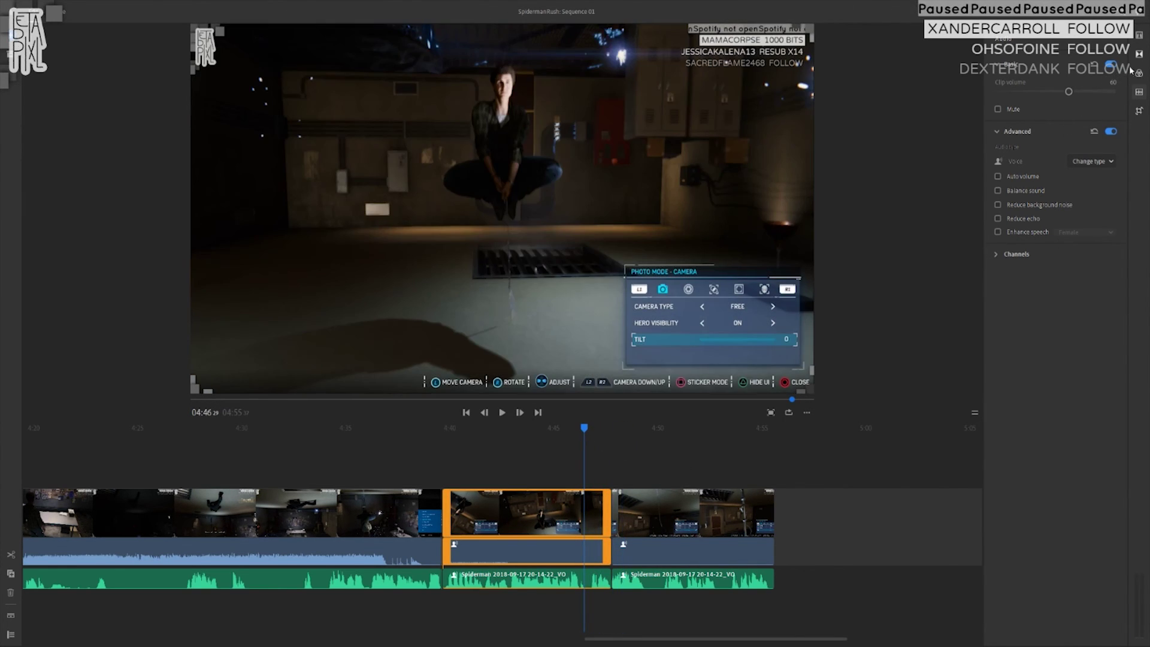
pyautogui.click(1139, 53)
pyautogui.moveTo(1087, 90); pyautogui.dragTo(609, 552)
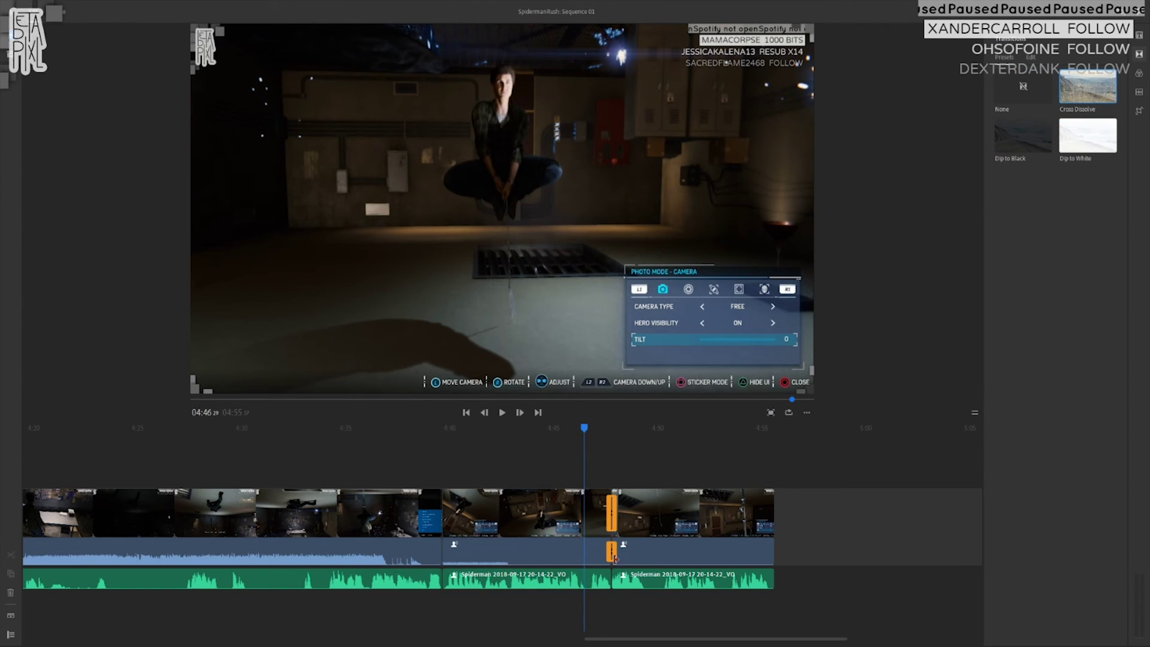
# - Play the dissolve between the last two clips, starting from about 4:46
pyautogui.click(622, 479)
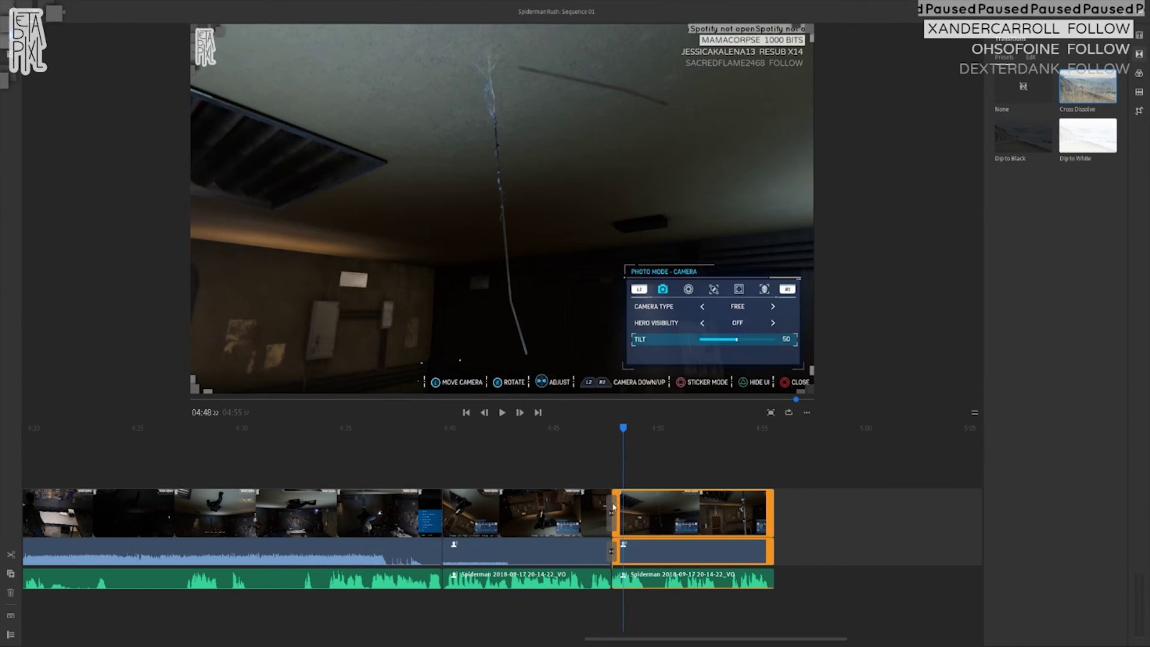
pyautogui.click(608, 506)
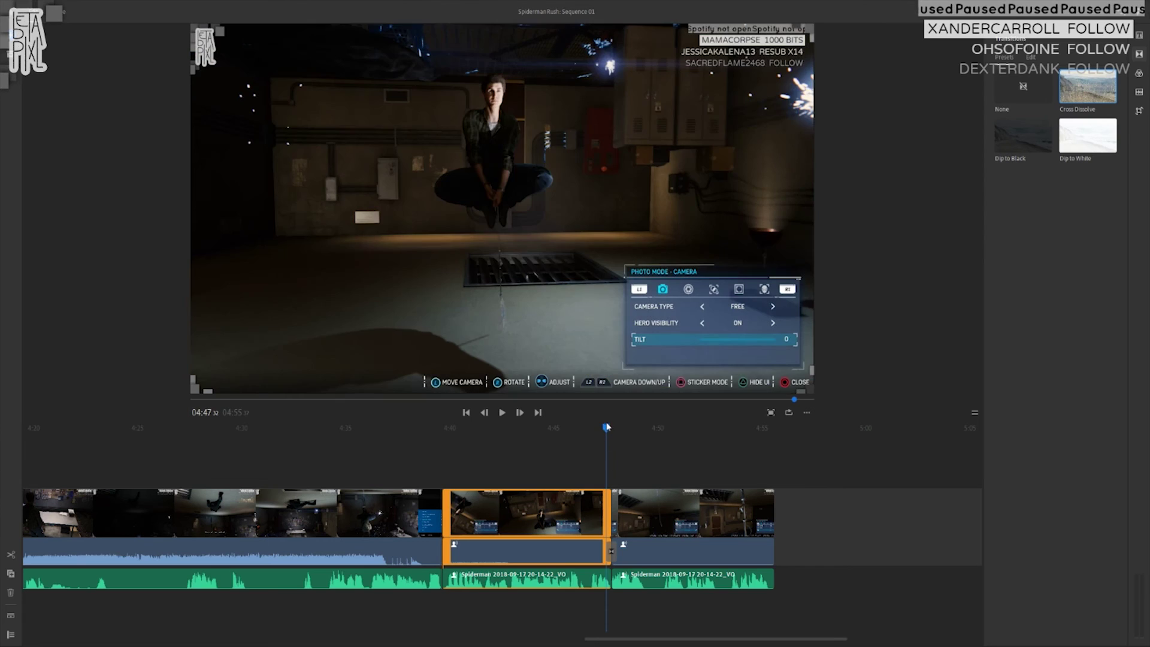
pyautogui.click(589, 436)
pyautogui.click(587, 434)
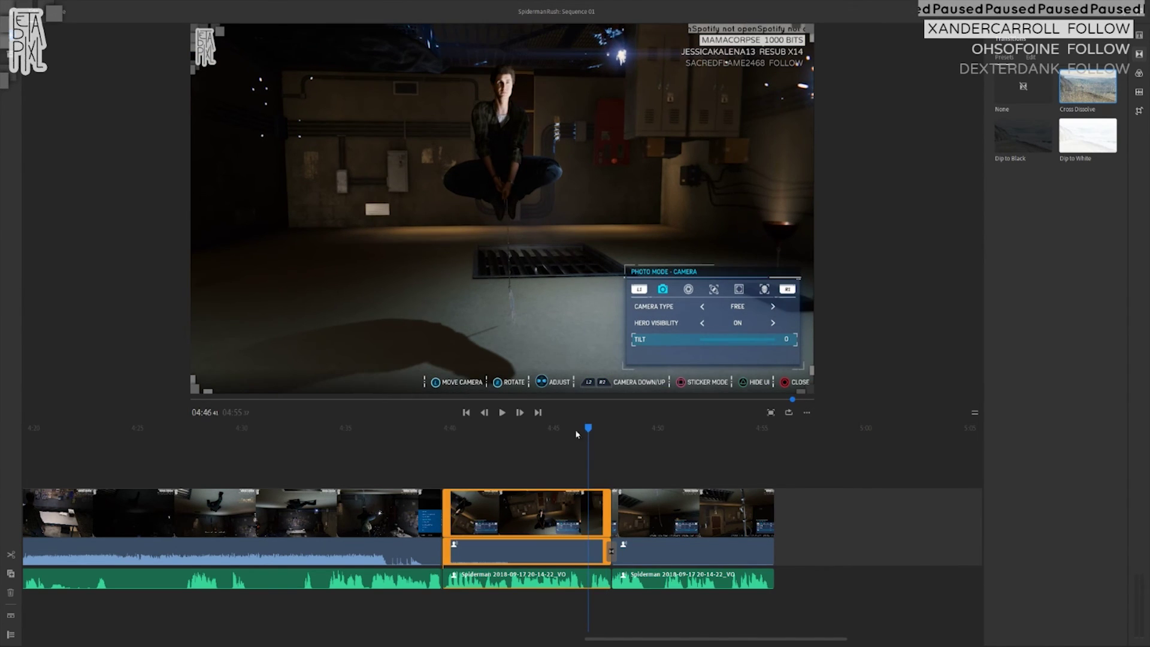
pyautogui.click(502, 412)
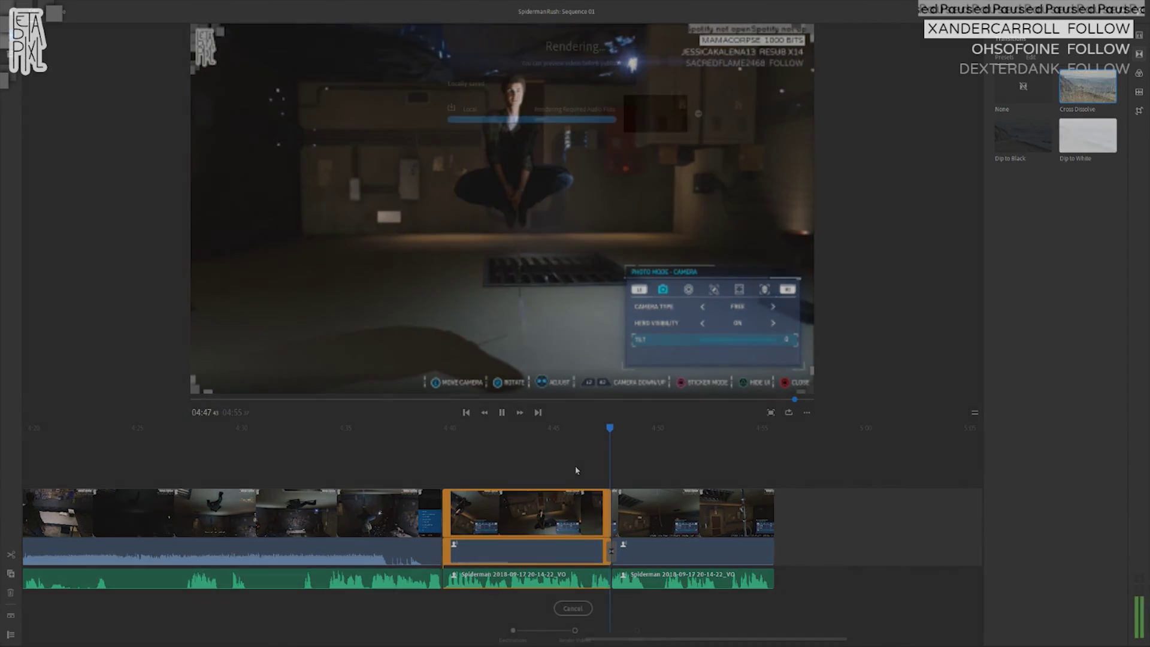